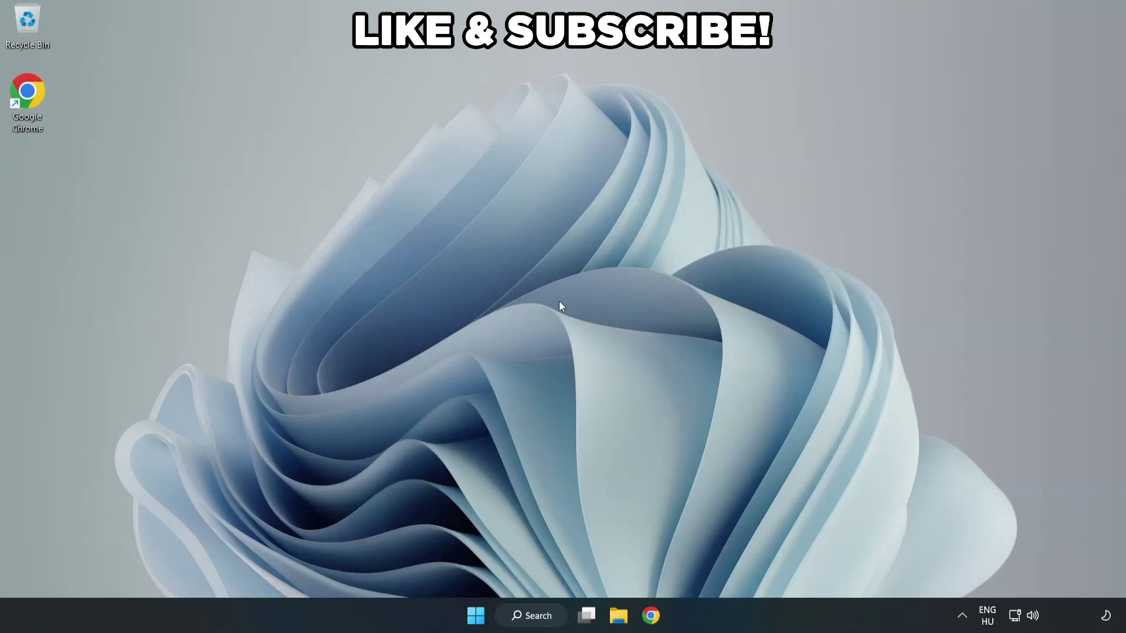
Search for 'edit power plan' and open the Balanced plan's Edit Plan Settings page.
left_click(539, 620)
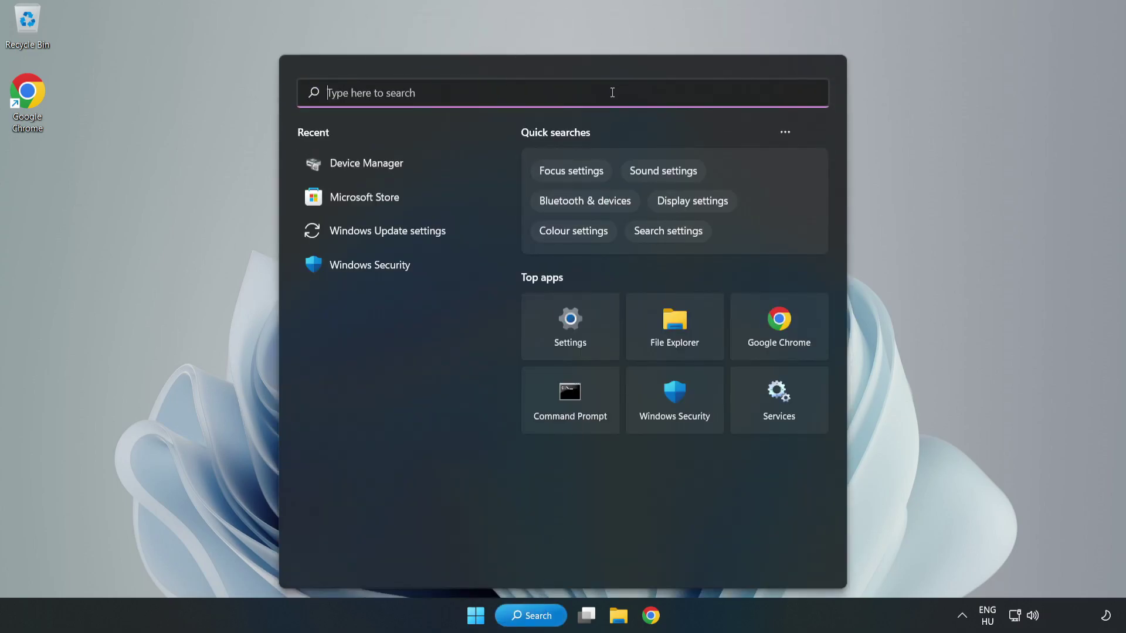
type("edit")
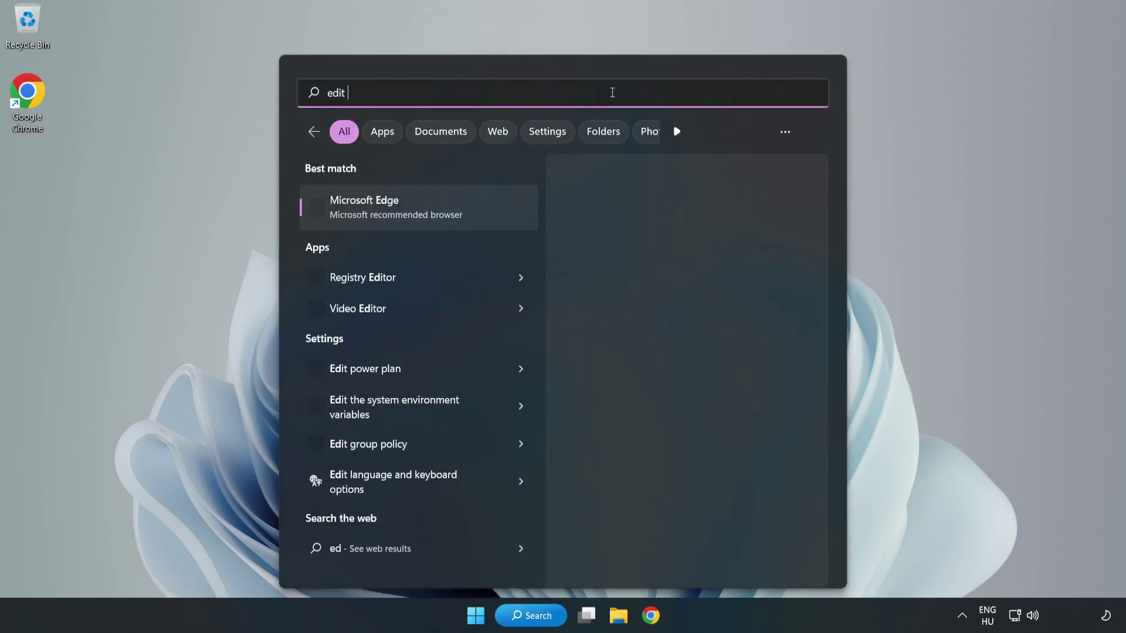
type(" power plan")
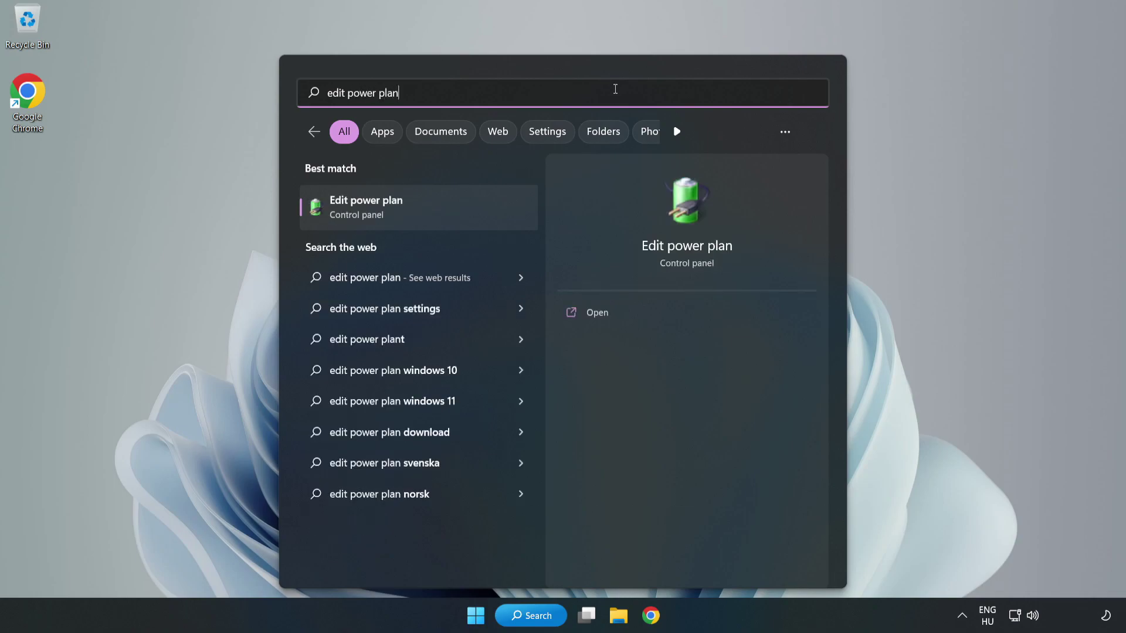
left_click(426, 214)
Switch the active power plan from Balanced to High performance and close Power Options.
left_click(426, 209)
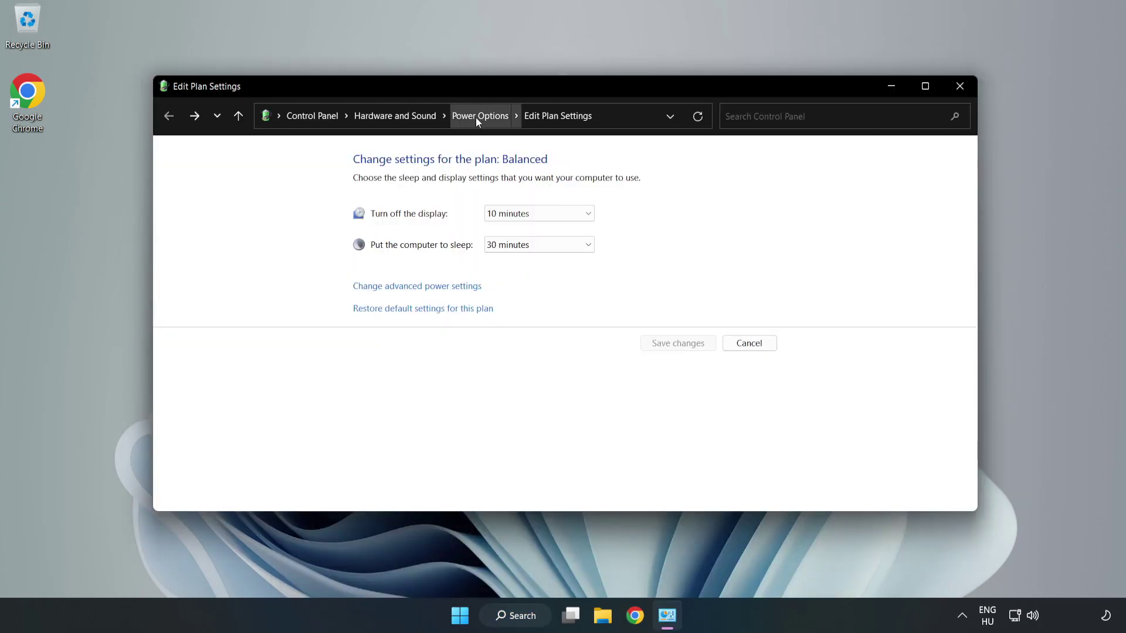
left_click(476, 116)
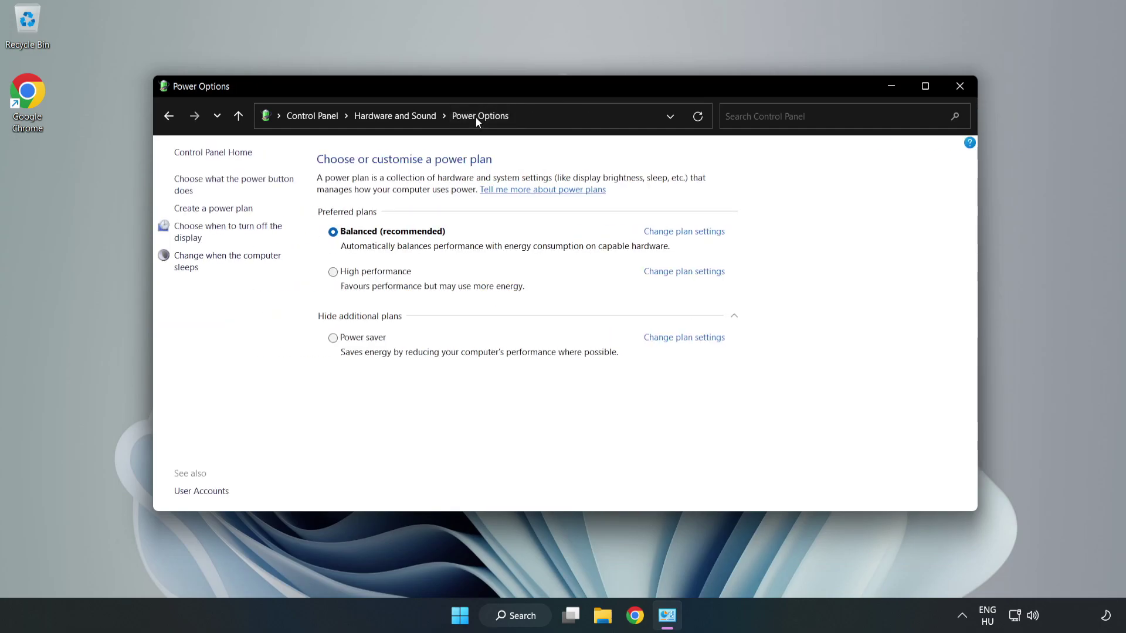
left_click(369, 276)
left_click(957, 94)
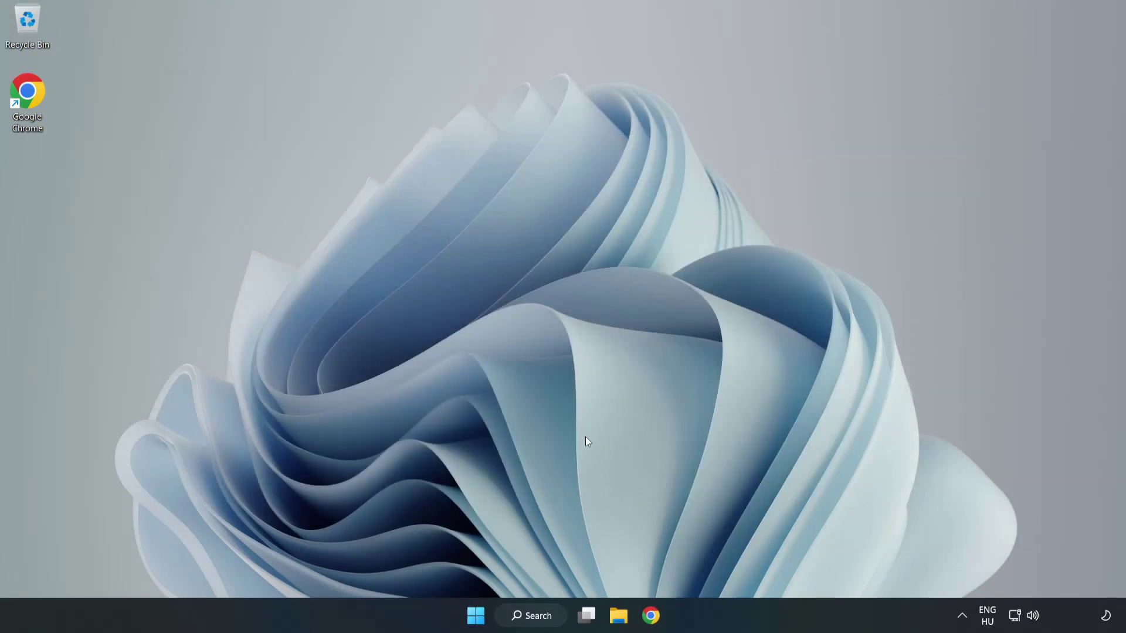
left_click(547, 617)
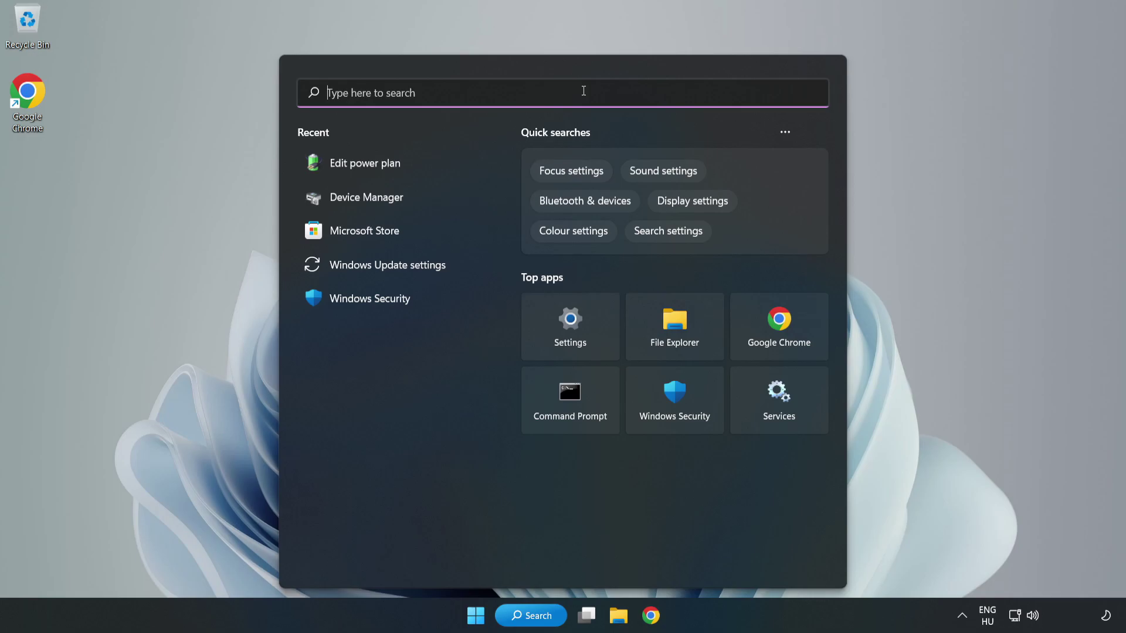
type("device manager")
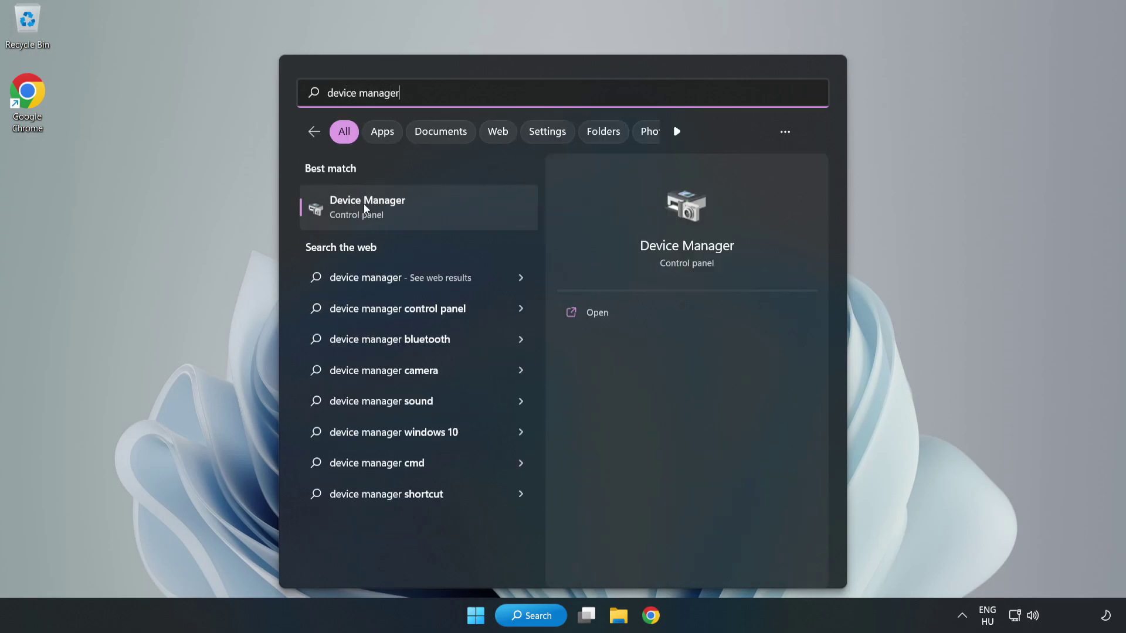
left_click(409, 210)
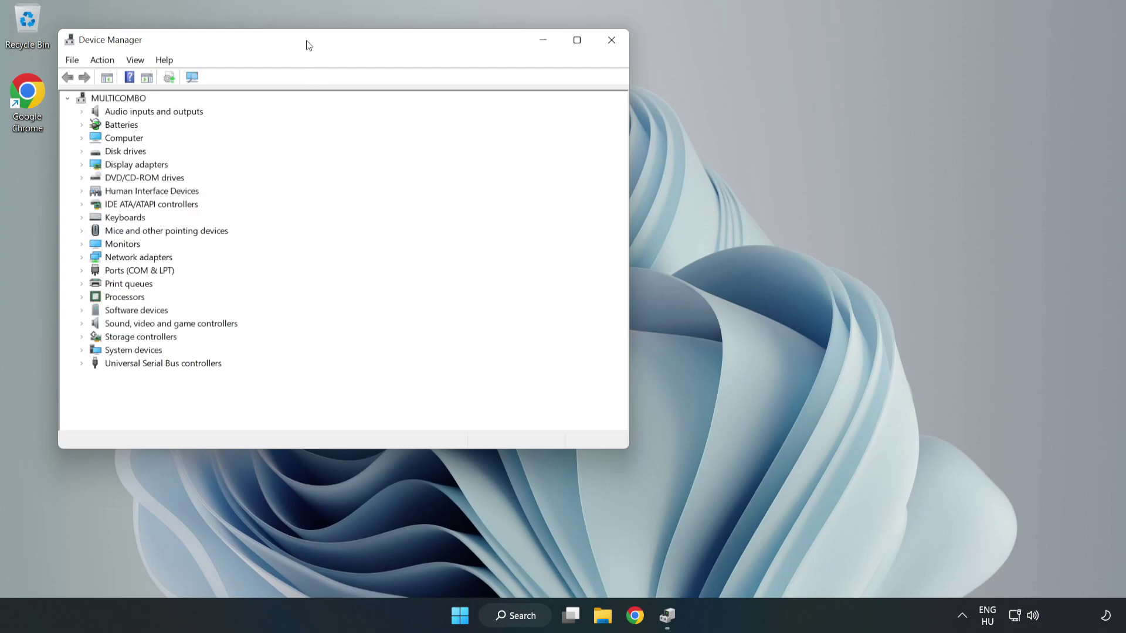
Centre Device Manager, expand Display adapters and right-click the VMware SVGA 3D adapter.
left_click_drag(307, 43, 518, 113)
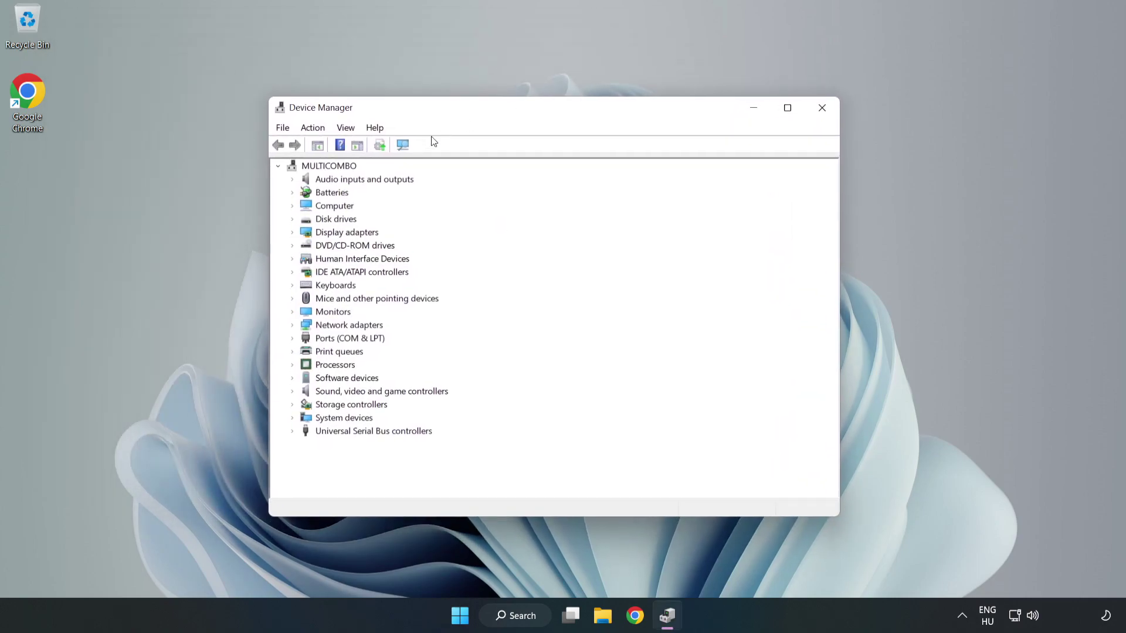
left_click(354, 232)
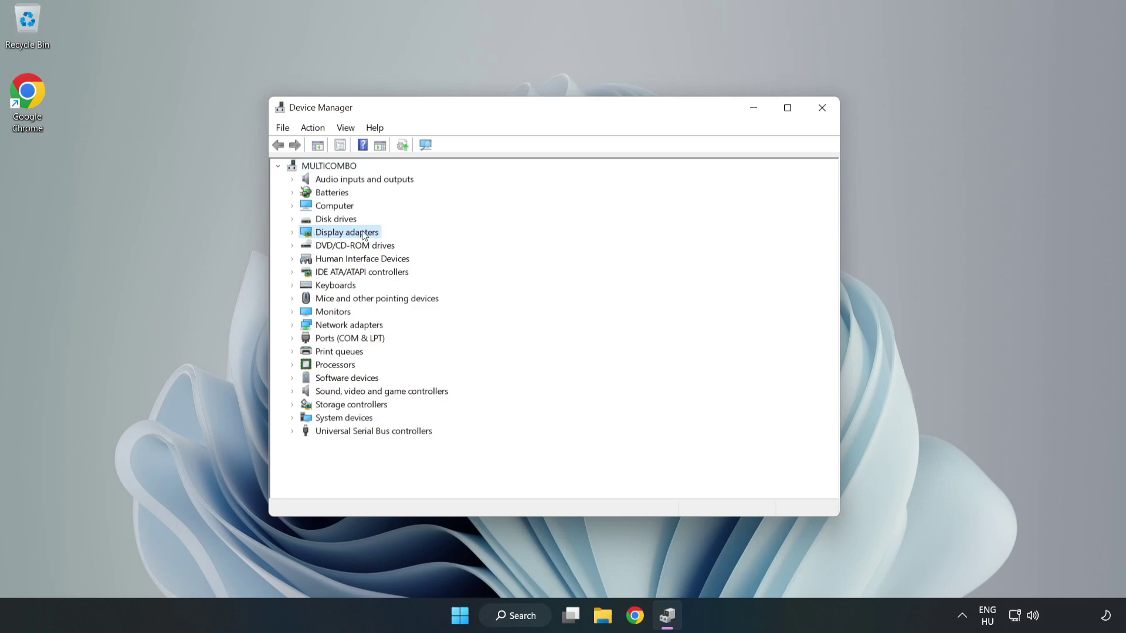
left_click(293, 233)
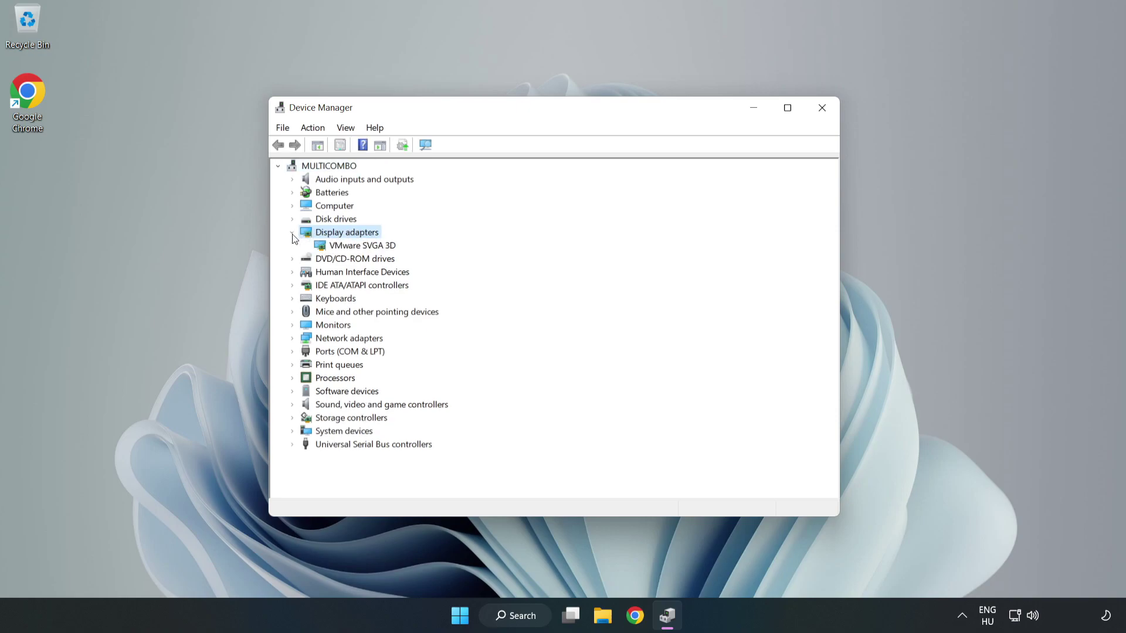
left_click(343, 246)
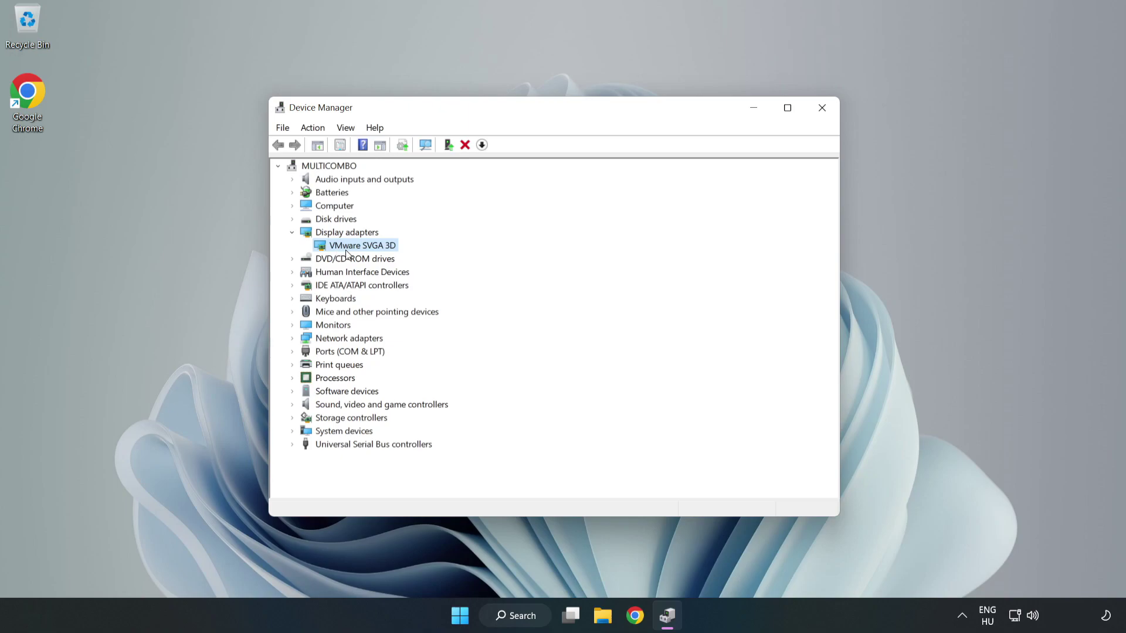
right_click(359, 247)
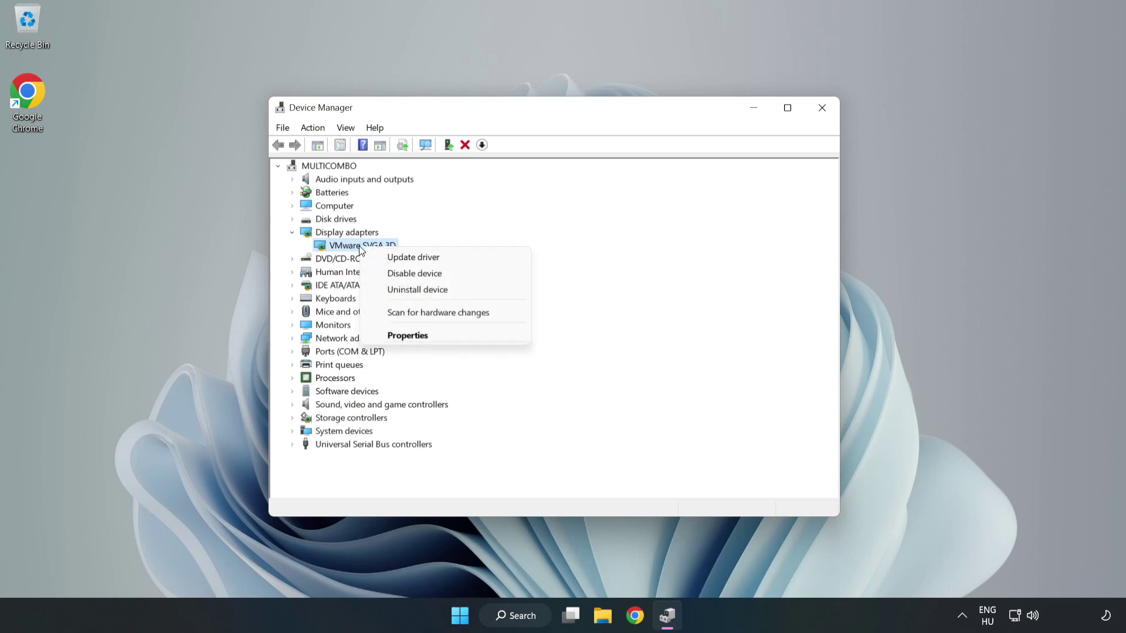
Auto-search drivers for VMware SVGA 3D, accept the best-driver-installed result, and close Device Manager.
left_click(423, 261)
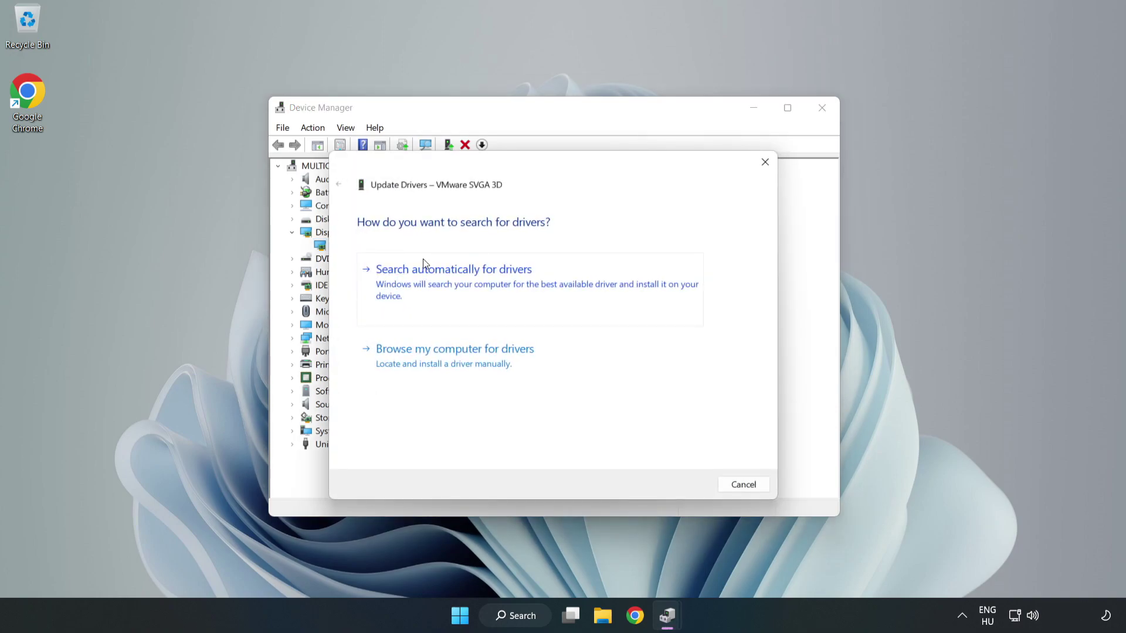
left_click_drag(460, 167, 468, 146)
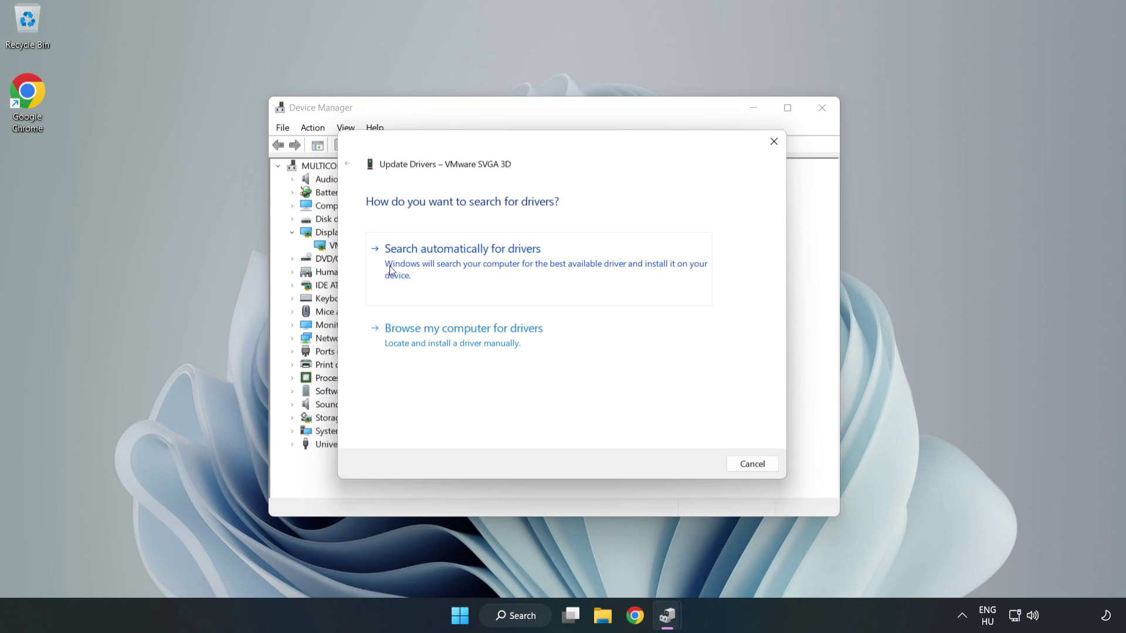
left_click(463, 267)
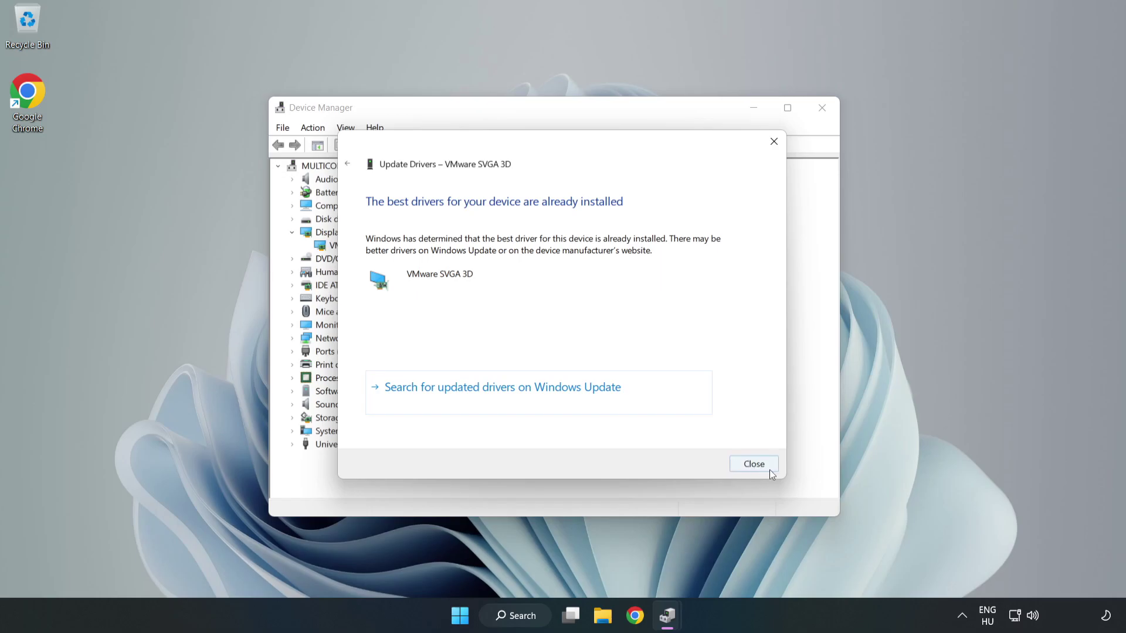
left_click(753, 465)
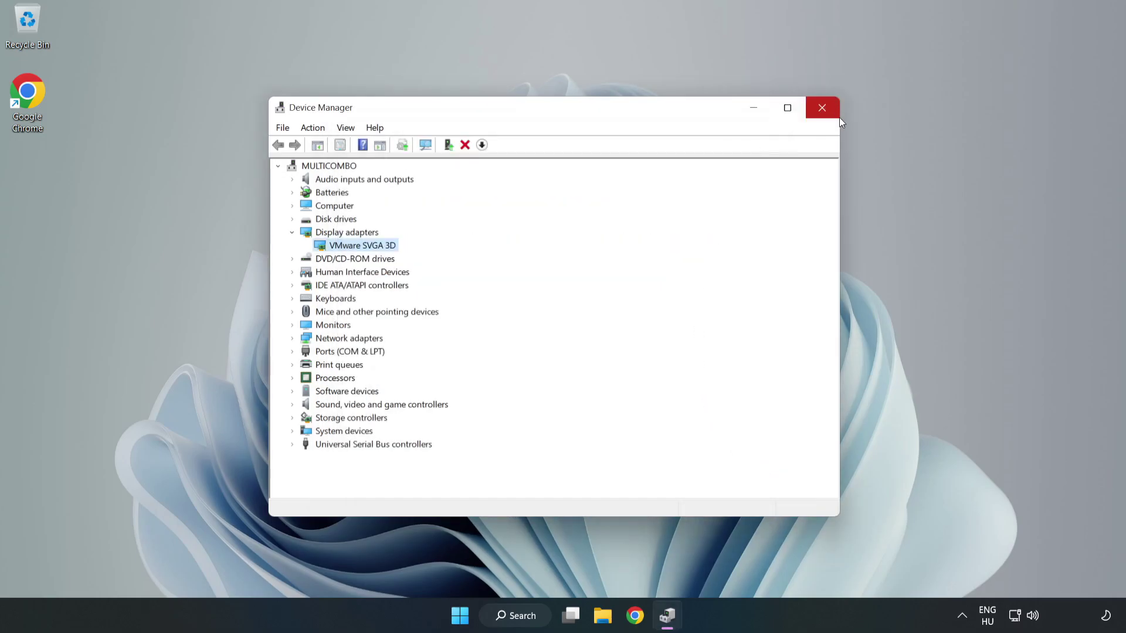
left_click(822, 108)
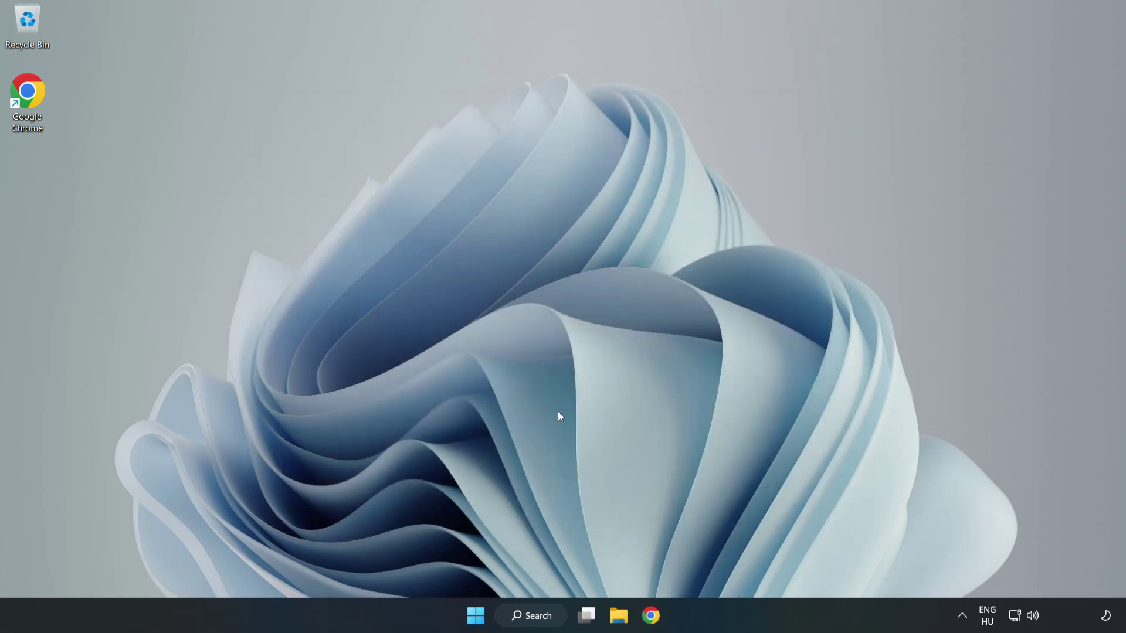
Search for 'game mode' and open the Game Mode settings page.
left_click(547, 619)
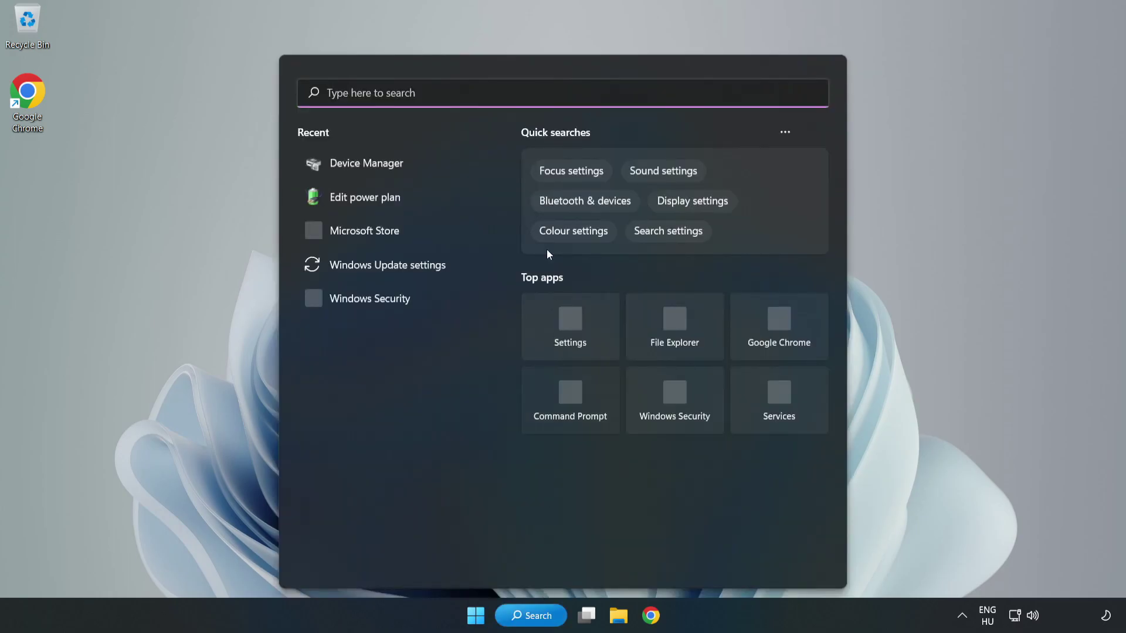
type("game mode")
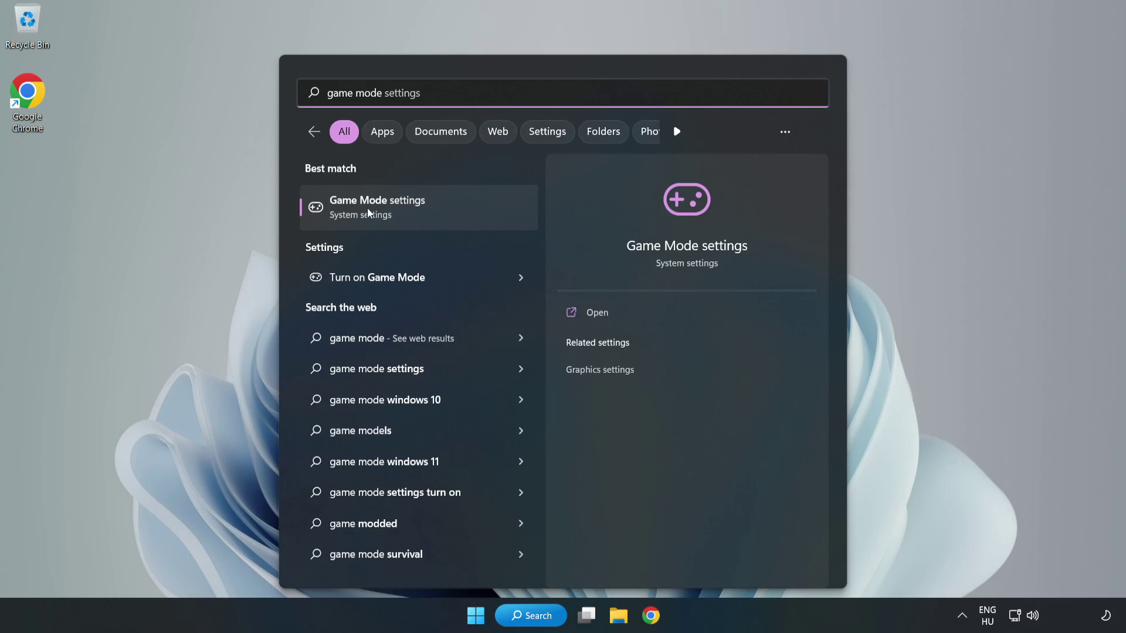
left_click(402, 209)
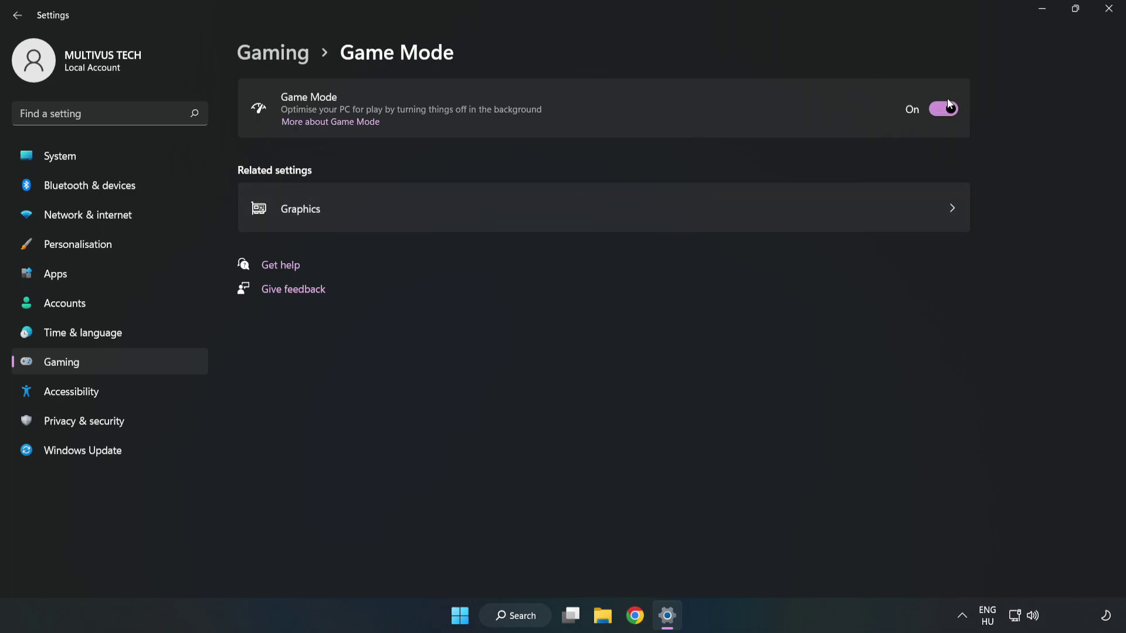
Stop controllers opening Xbox Game Bar, close Settings, and start Task Manager from Win+X.
left_click(285, 60)
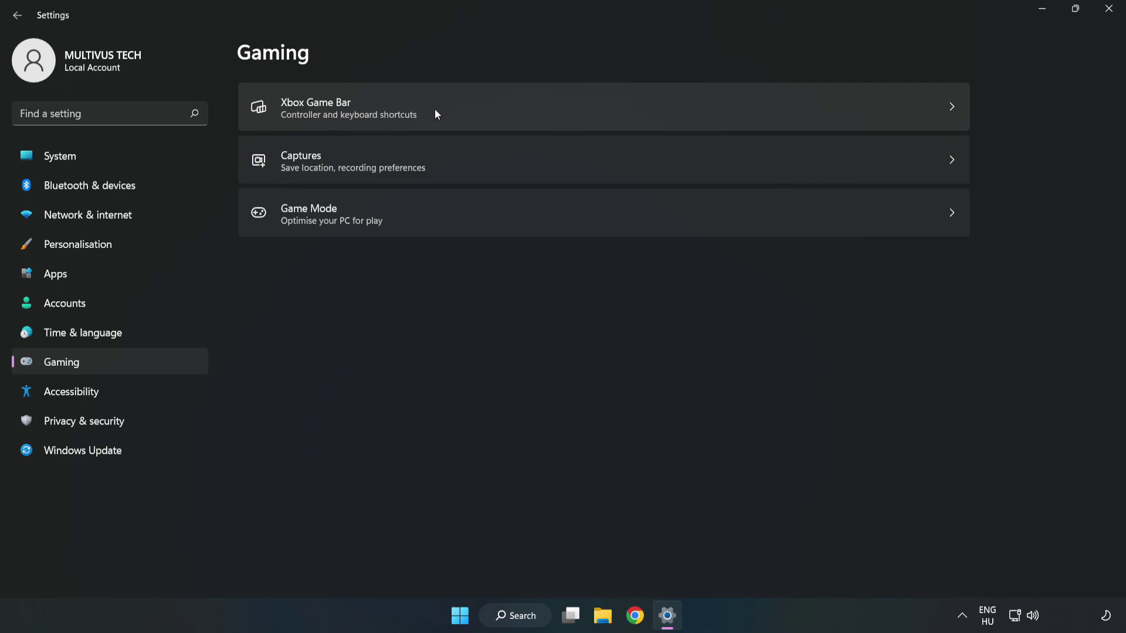
left_click(478, 106)
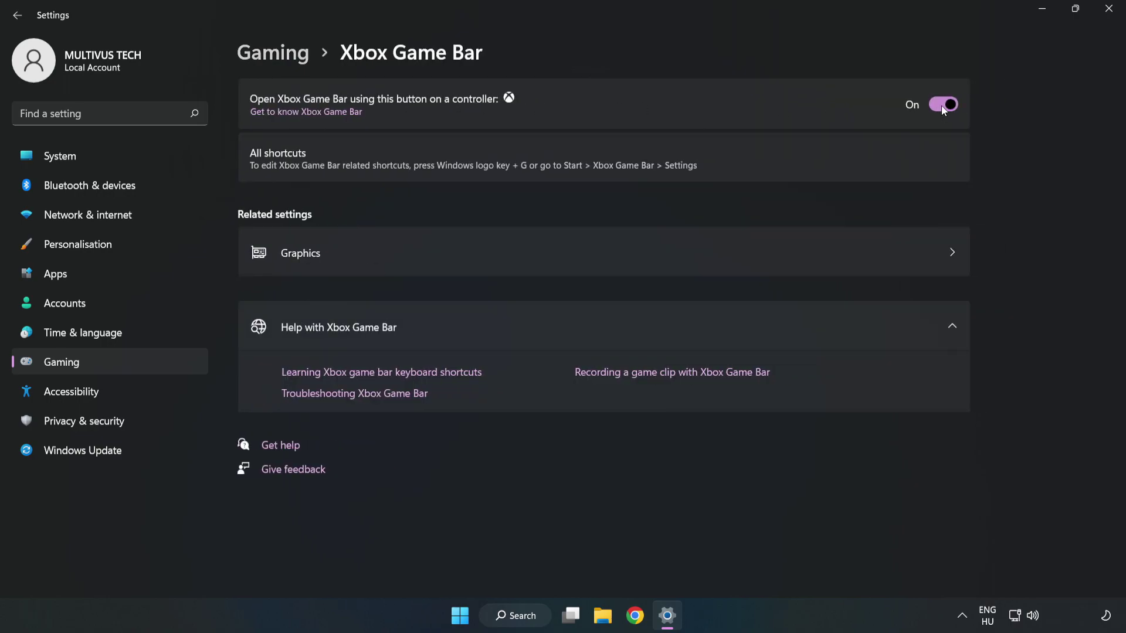
left_click(942, 104)
left_click(1110, 18)
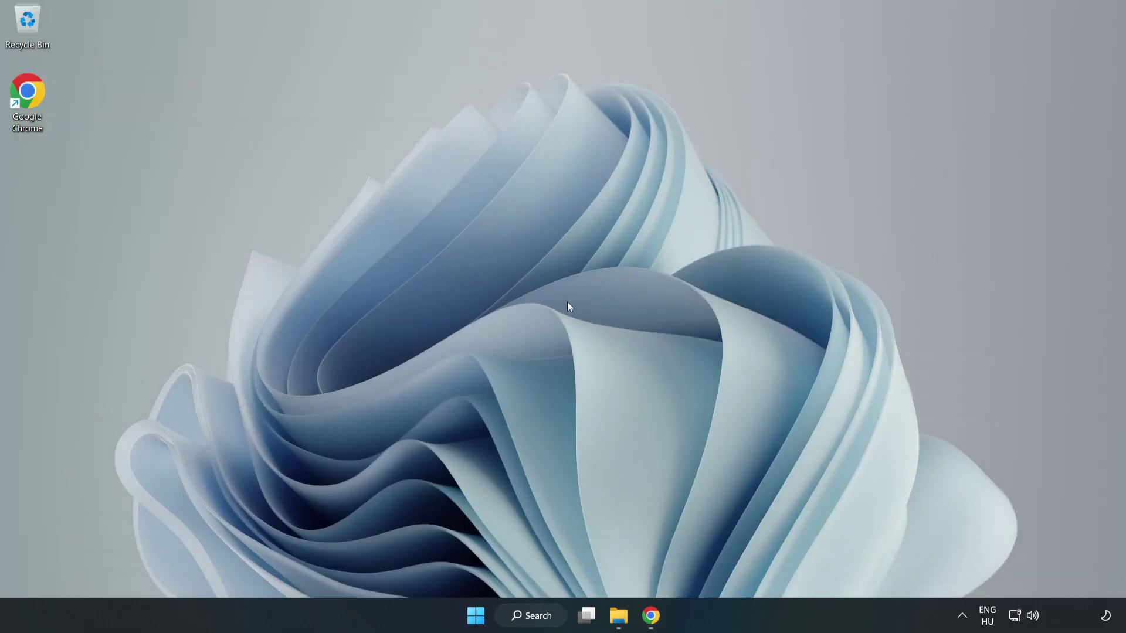
right_click(476, 619)
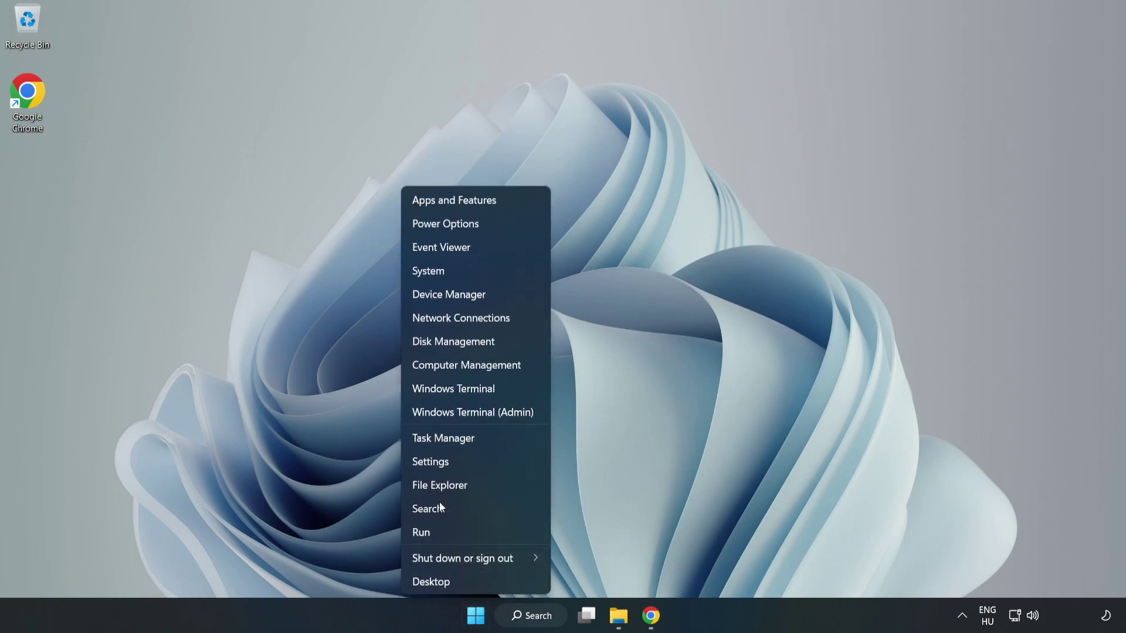
left_click(492, 443)
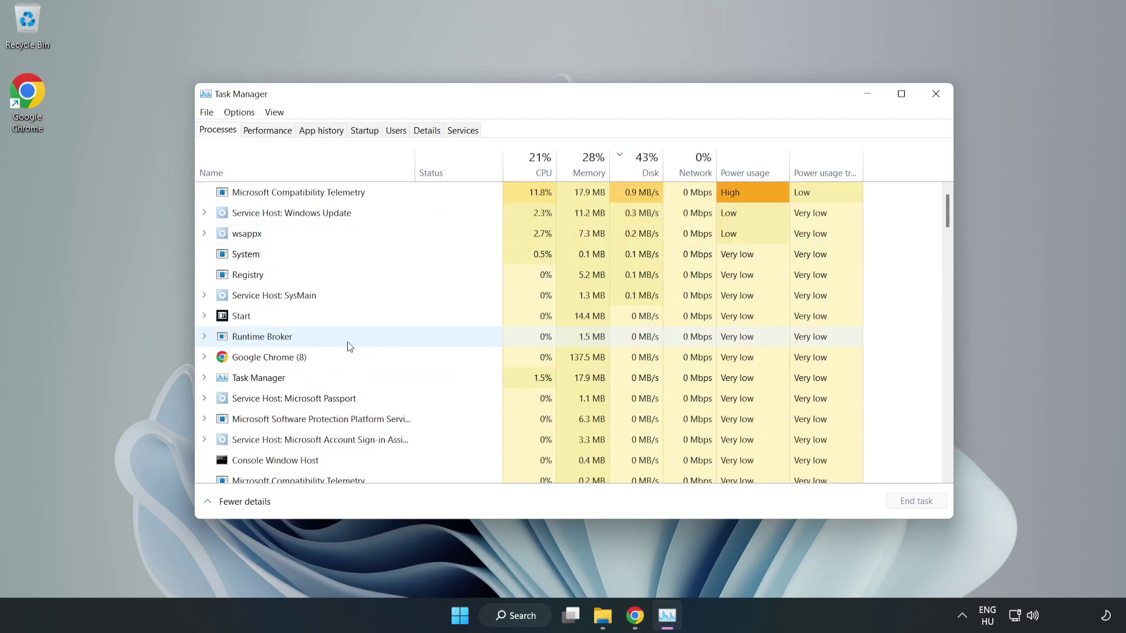
End the Google Chrome (8) process group in Task Manager.
left_click(303, 358)
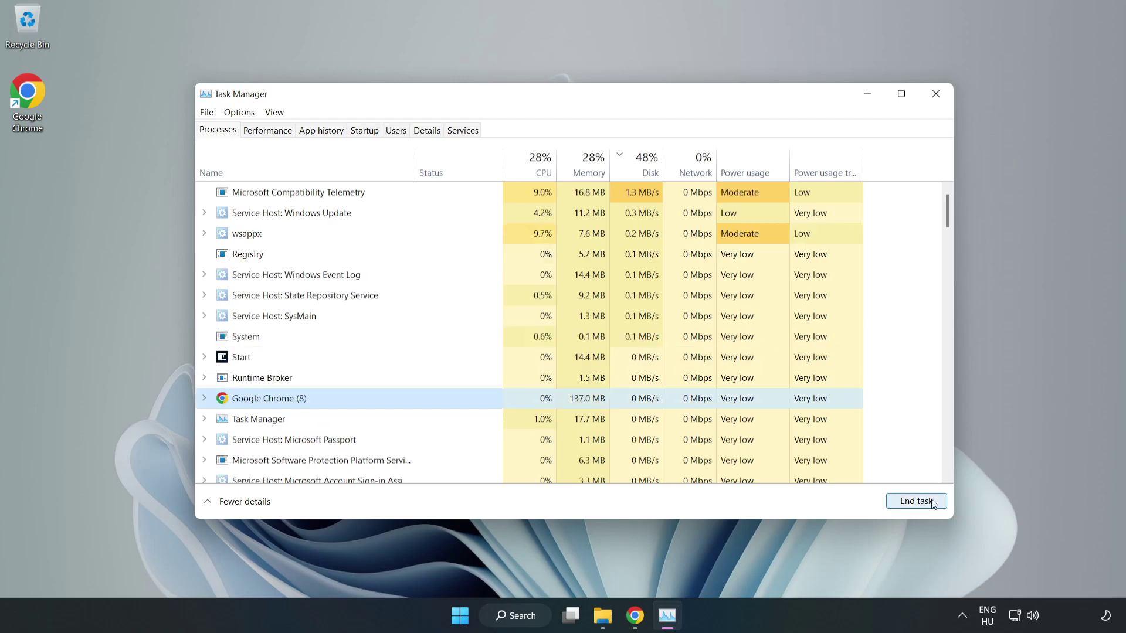
left_click(911, 506)
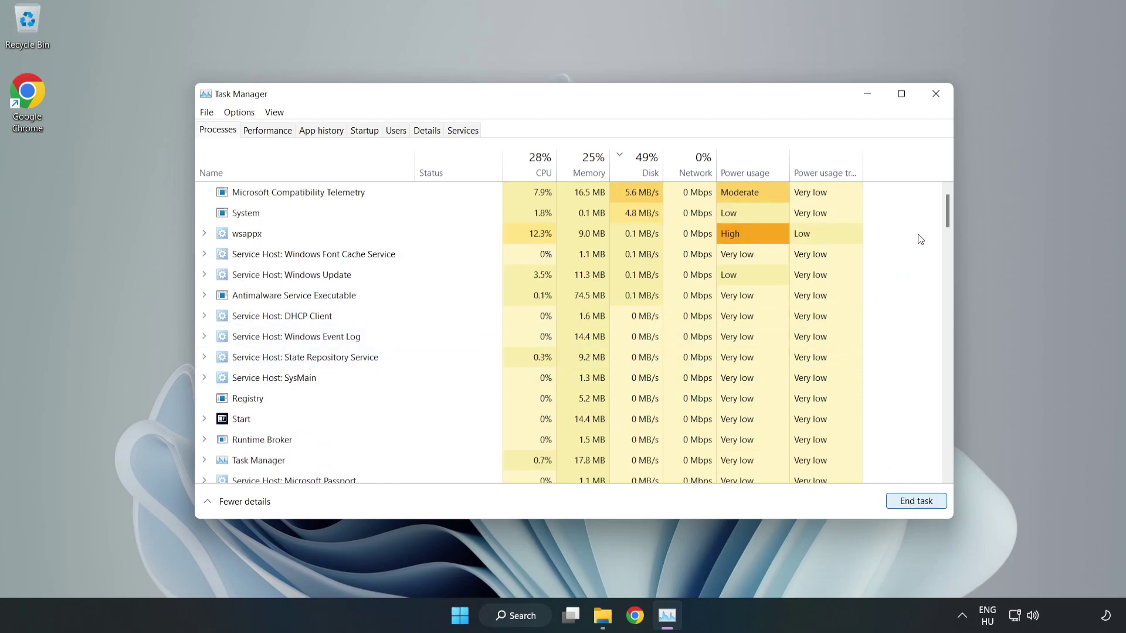
left_click_drag(951, 213, 953, 249)
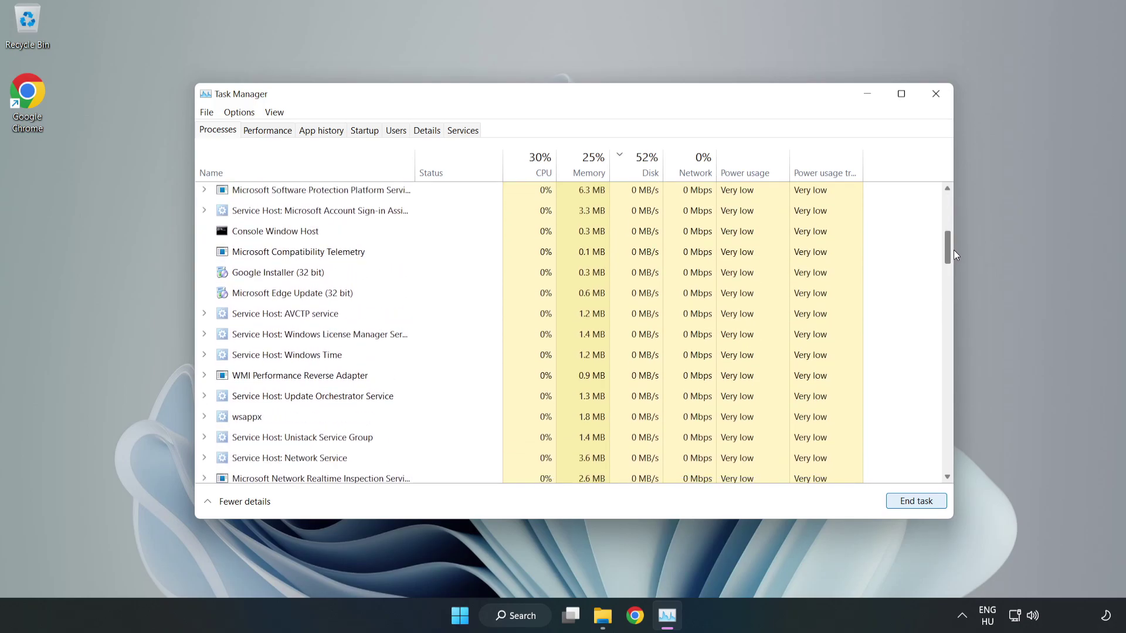
mouse_move(953, 251)
left_mouse_down()
mouse_move(952, 321)
mouse_move(910, 197)
left_mouse_up()
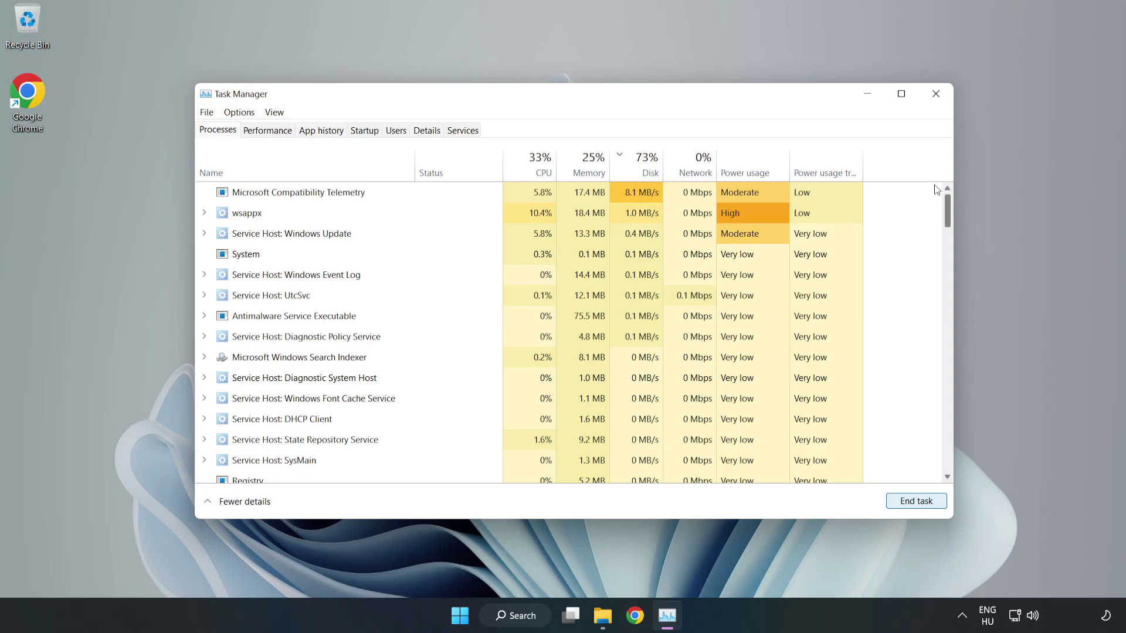
Disable Cortana, Phone Link, Terminal and Xbox App Services as startup apps, then close Task Manager.
left_click(371, 135)
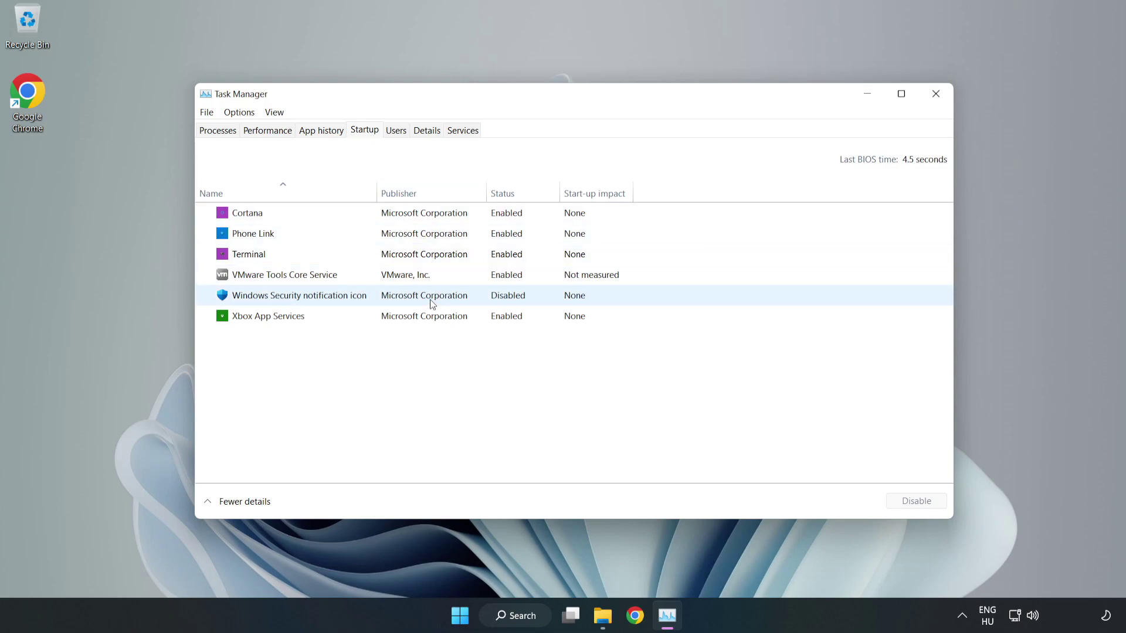
left_click(423, 213)
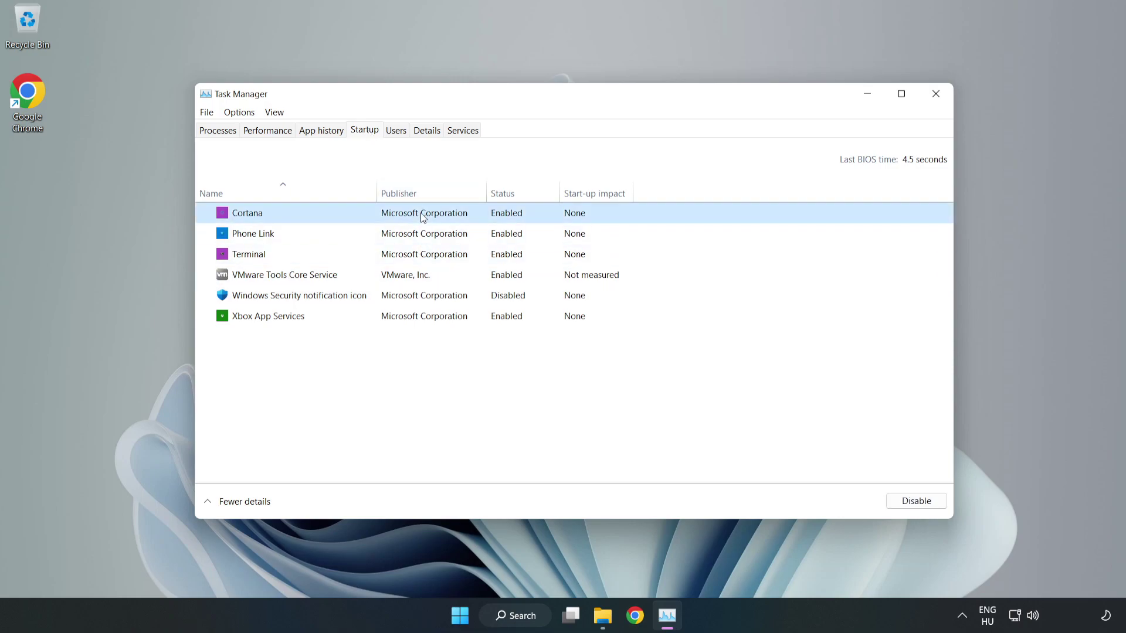
left_click(905, 509)
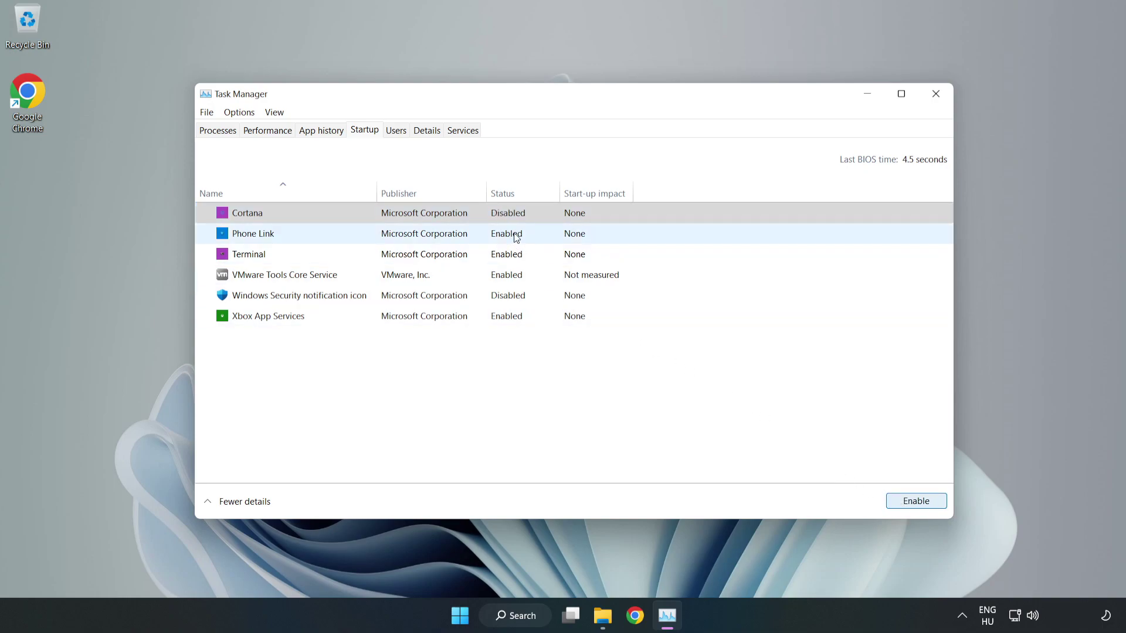
left_click(519, 238)
left_click(908, 503)
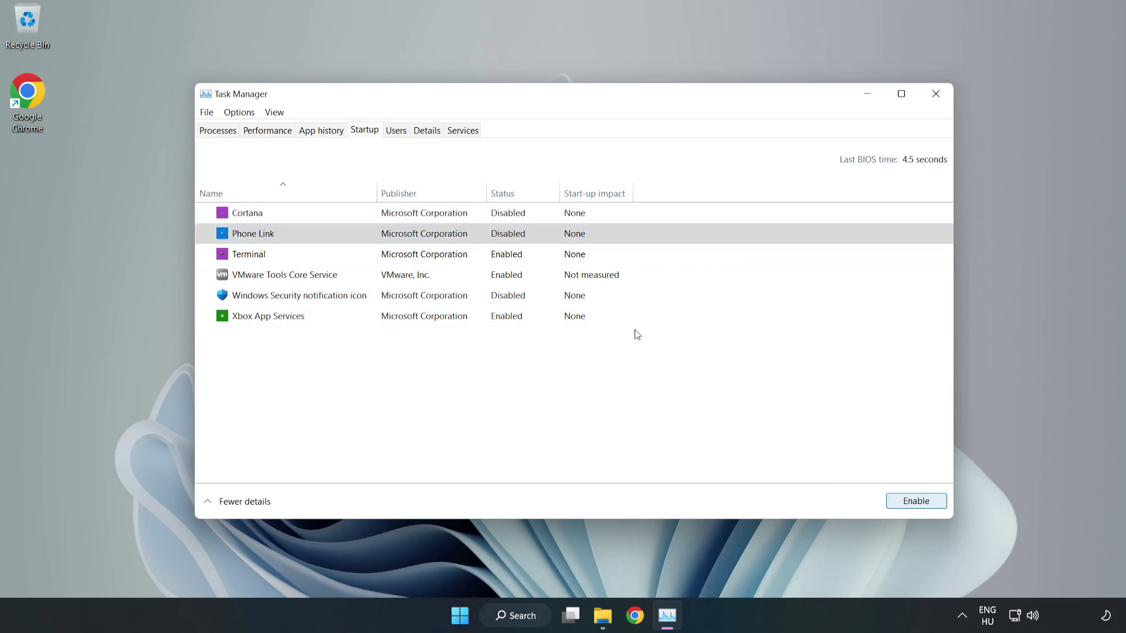
left_click(517, 255)
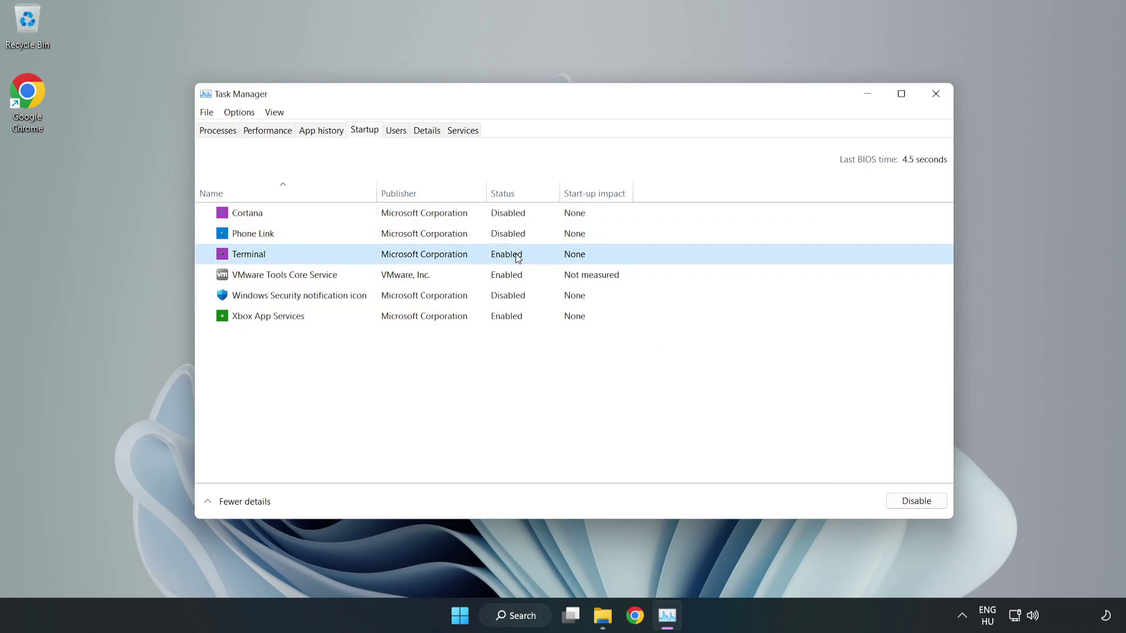
left_click(920, 505)
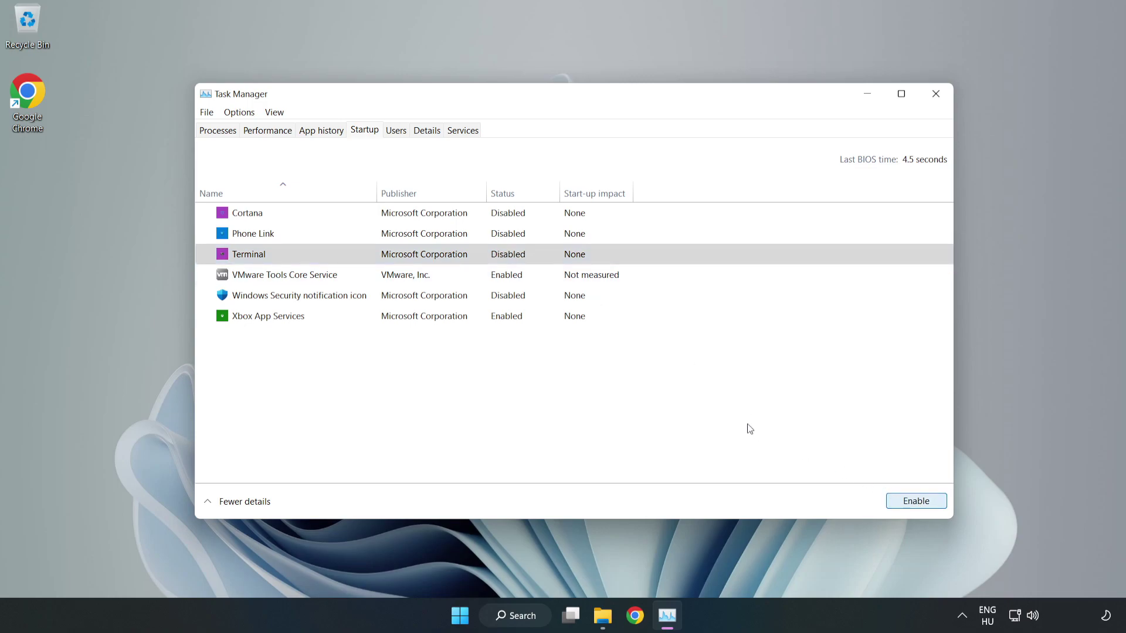
left_click(388, 318)
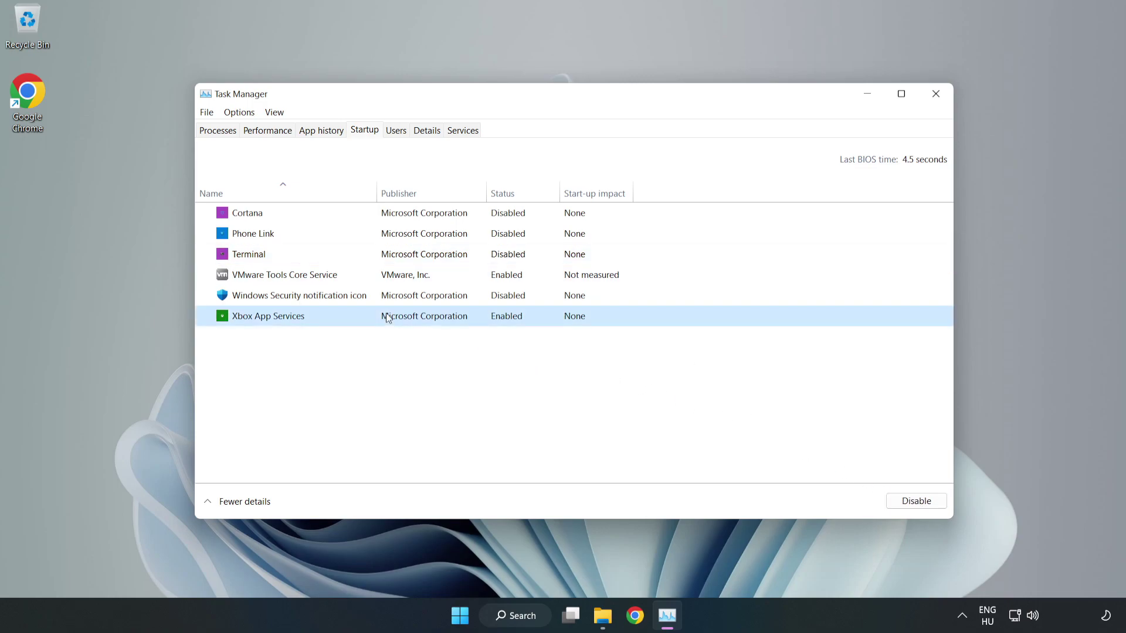
left_click(894, 506)
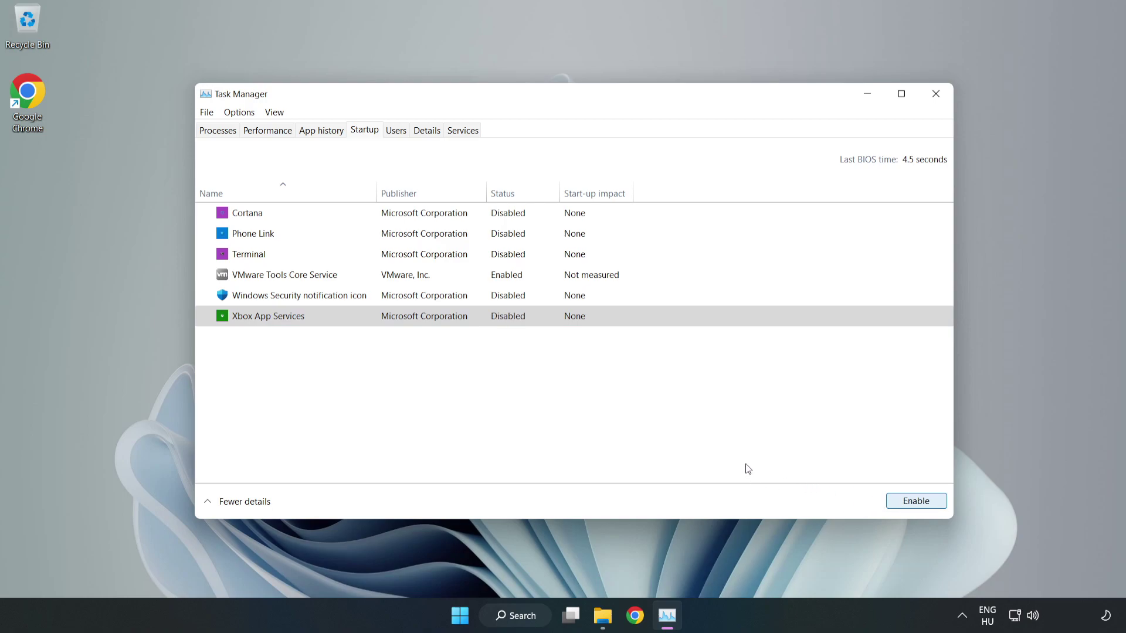
left_click(935, 99)
Close Task Manager, open Windows Update through Search, and check for updates.
left_click(936, 99)
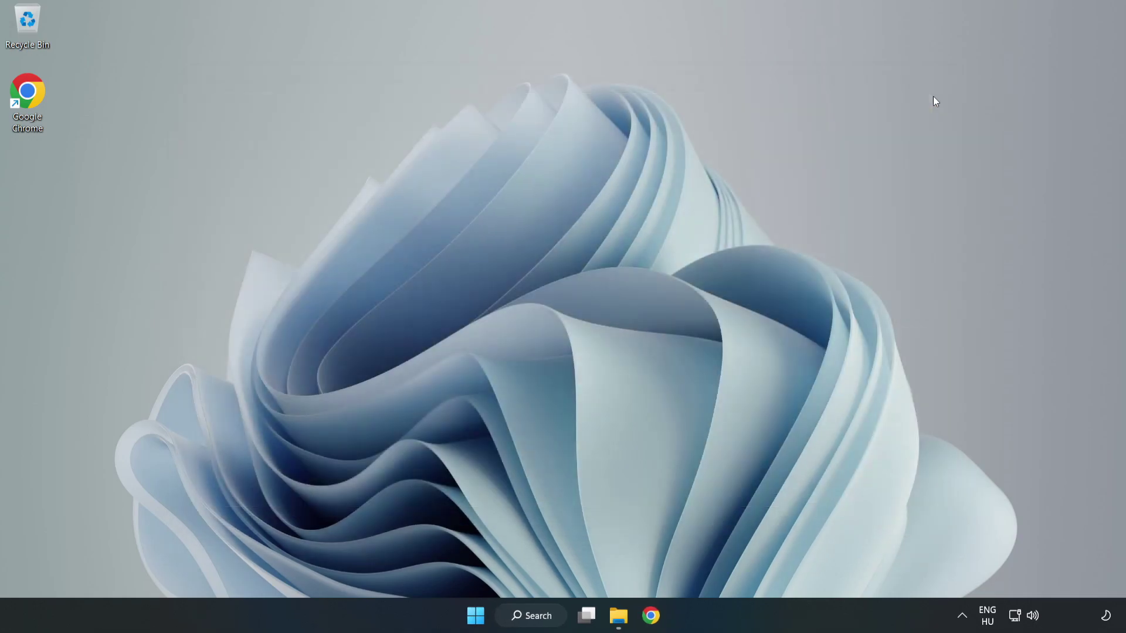
left_click(538, 618)
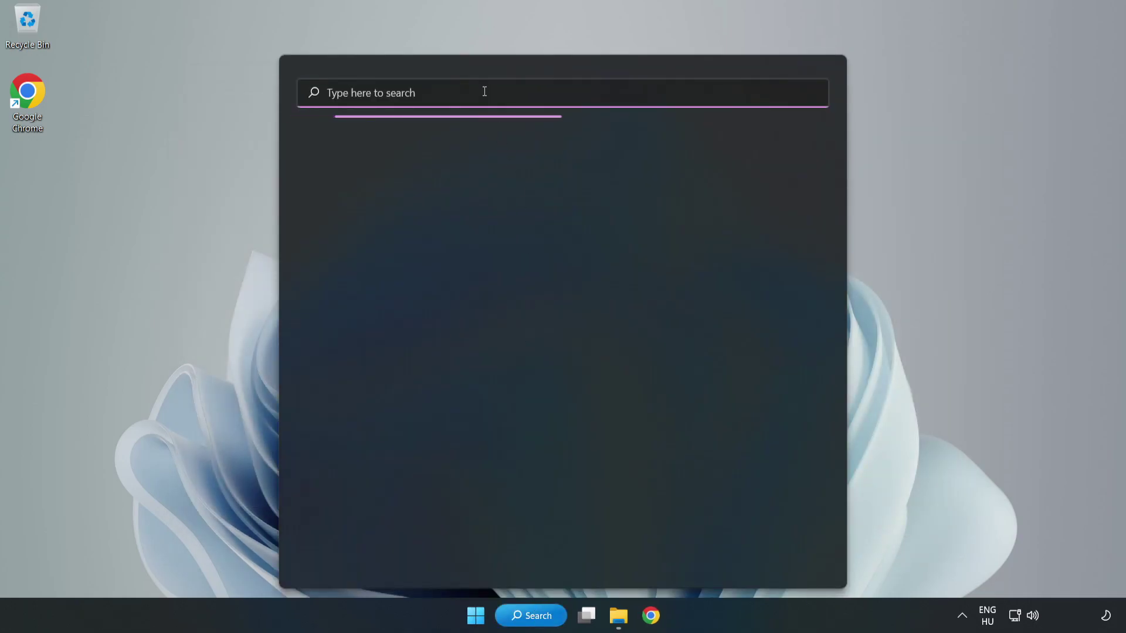
type("update")
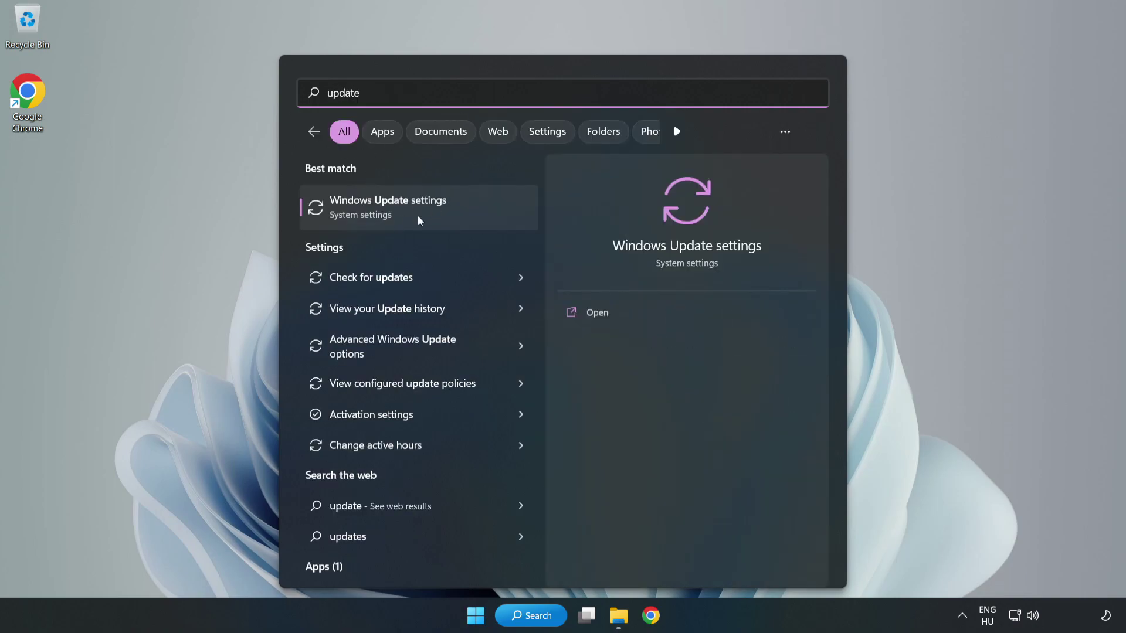
left_click(459, 220)
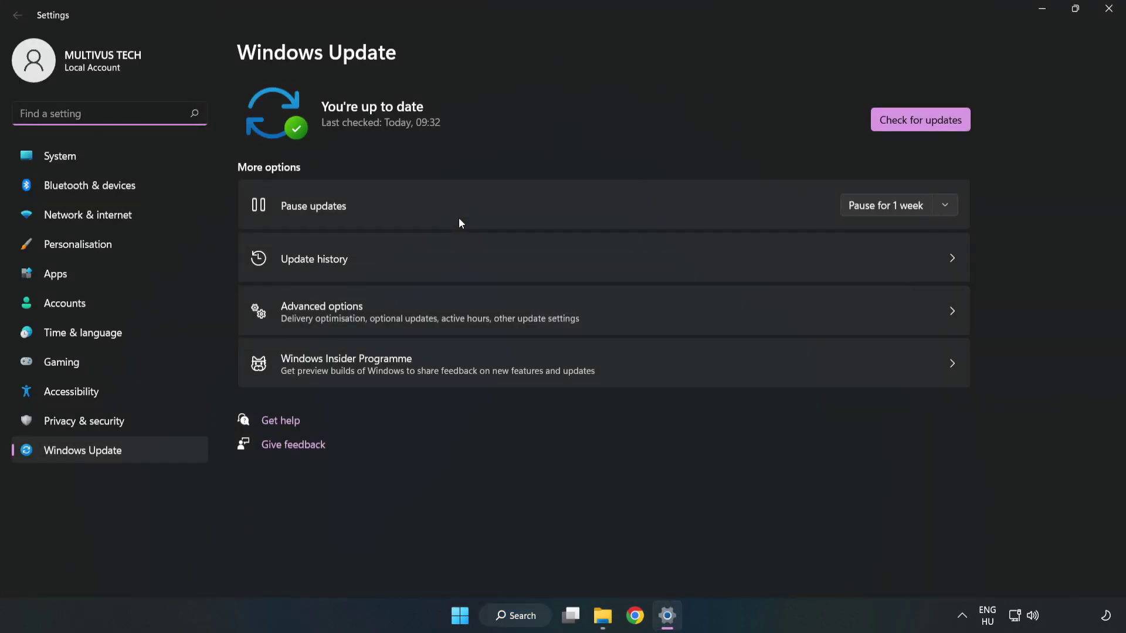
left_click(905, 125)
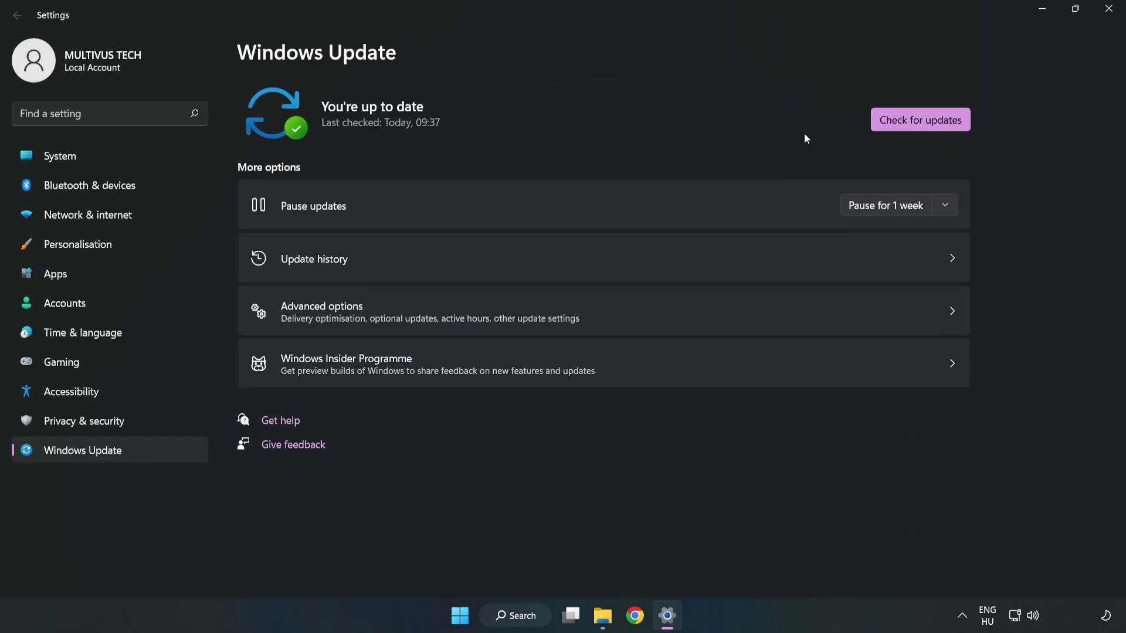
Close Settings and launch Registry Editor from Windows Search.
left_click(1105, 14)
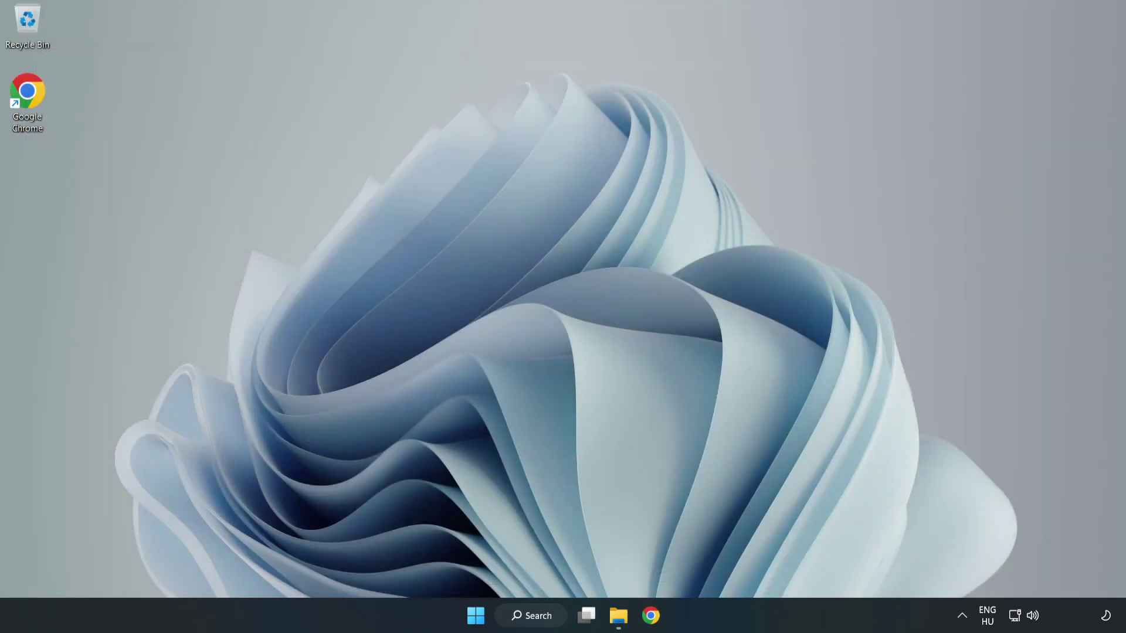
left_click(550, 621)
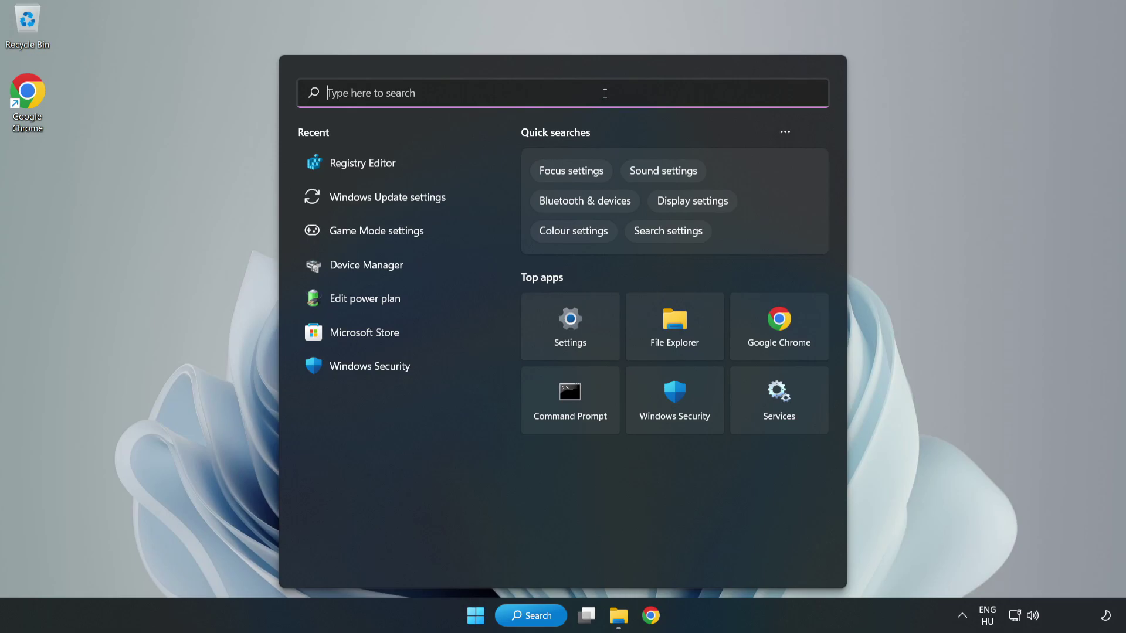
type("regedit")
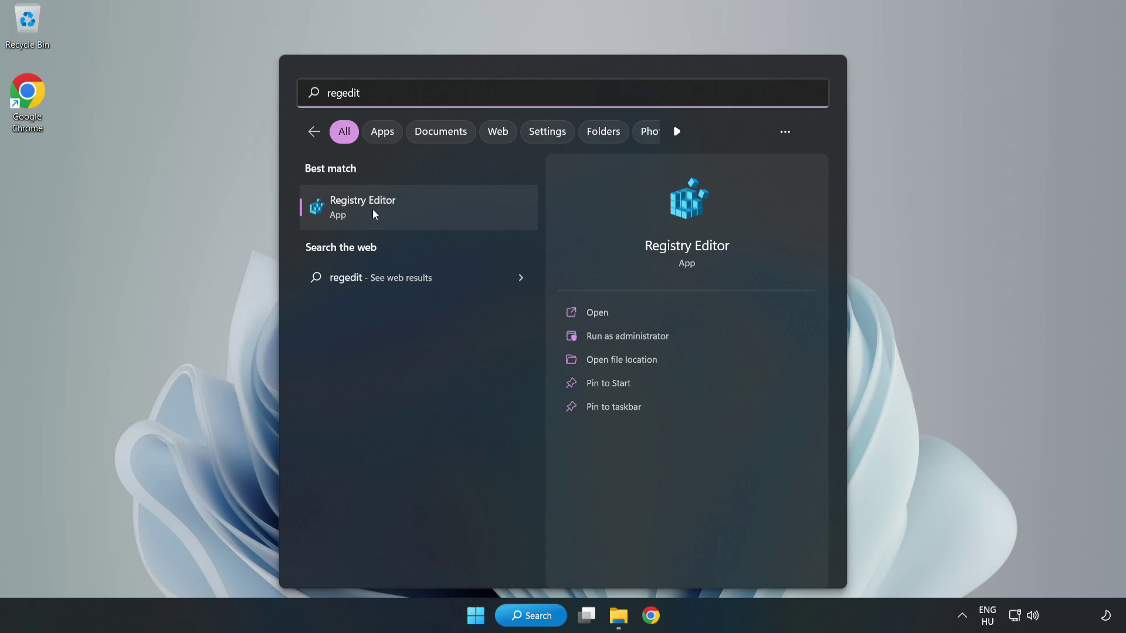
left_click(429, 211)
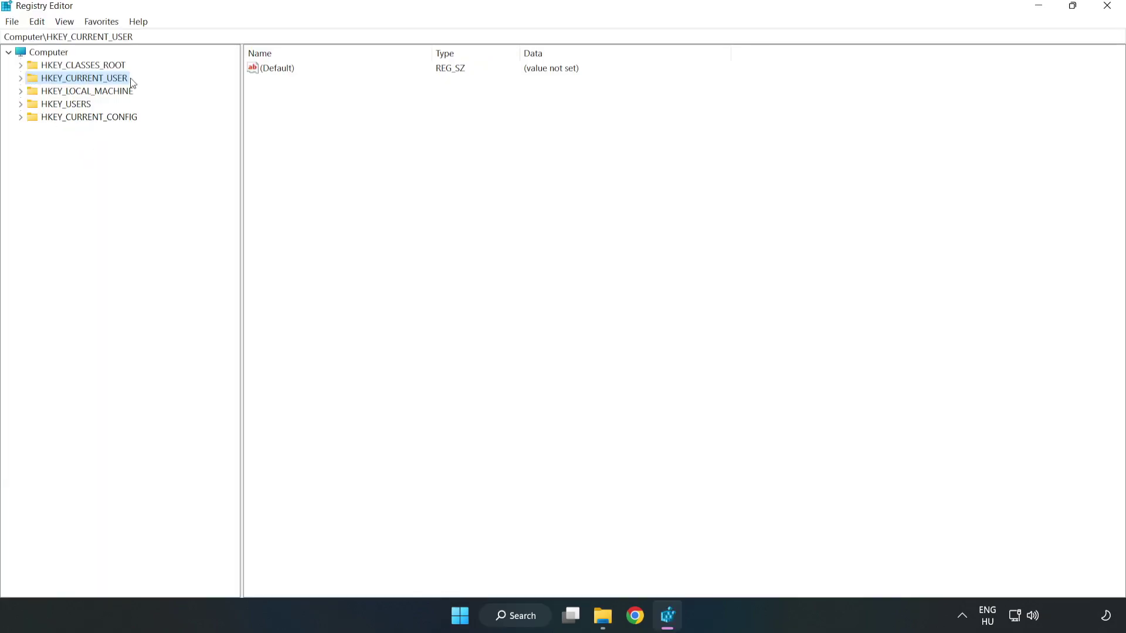
Navigate to HKEY_CURRENT_USER\System\GameConfigStore to view its GameDVR values.
left_click(22, 80)
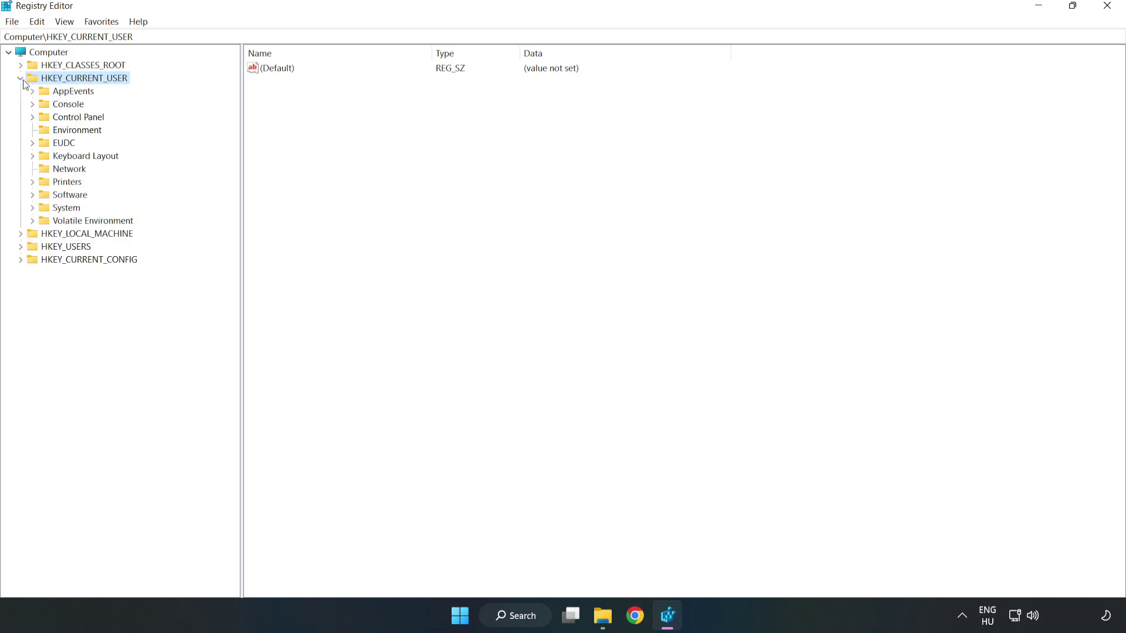
mouse_move(32, 209)
left_click(32, 207)
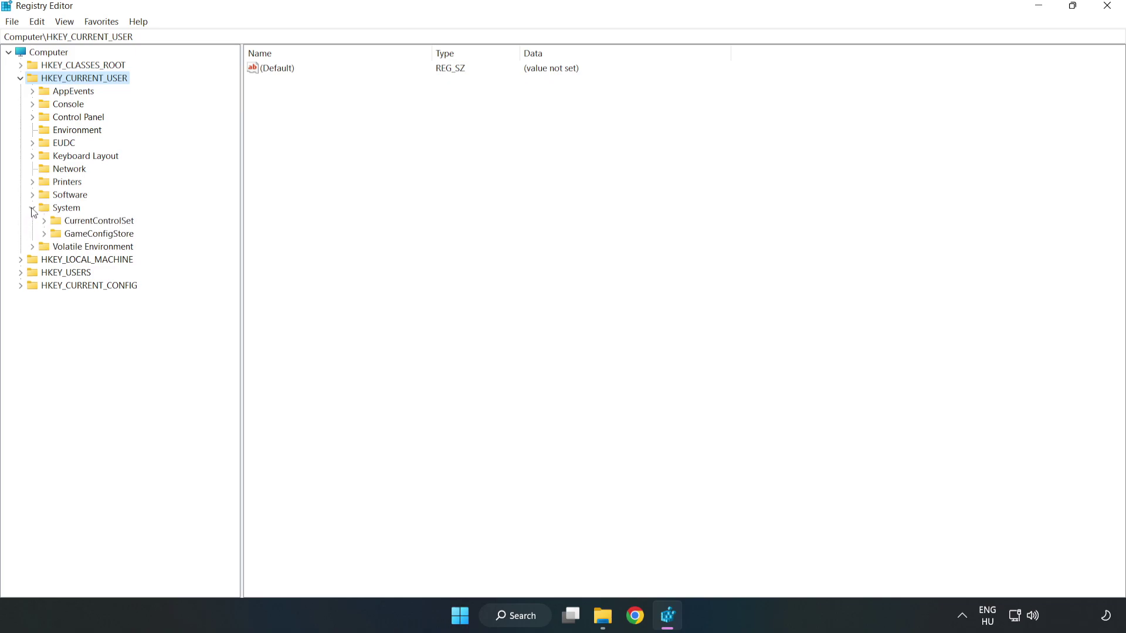
left_click(94, 238)
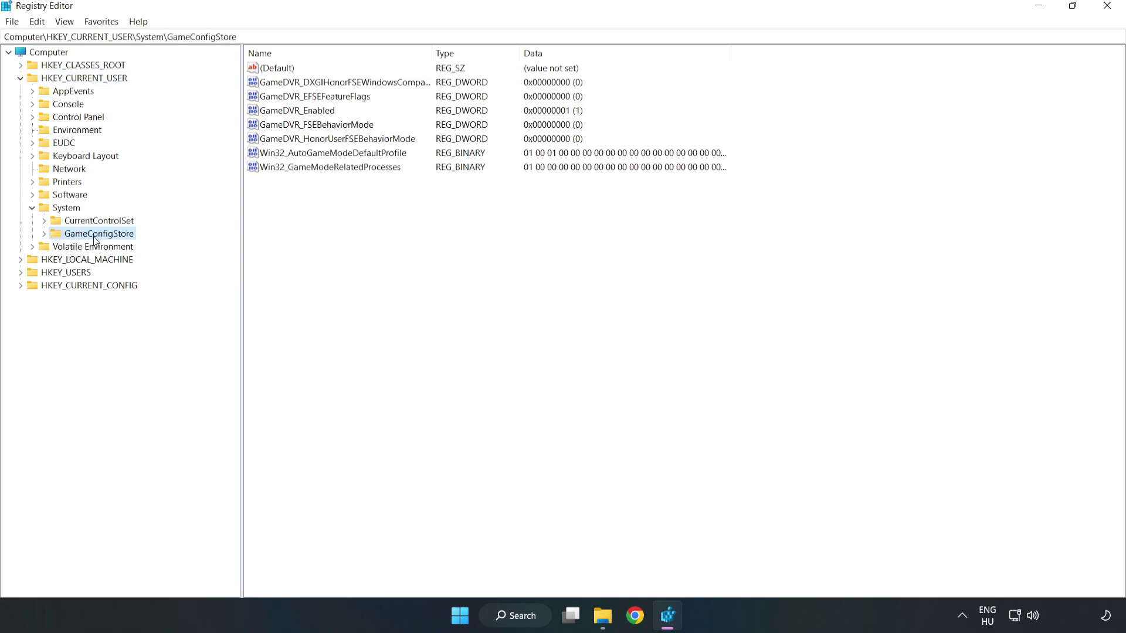
Modify GameDVR_Enabled, replacing its value data 1 with 0.
left_click(280, 113)
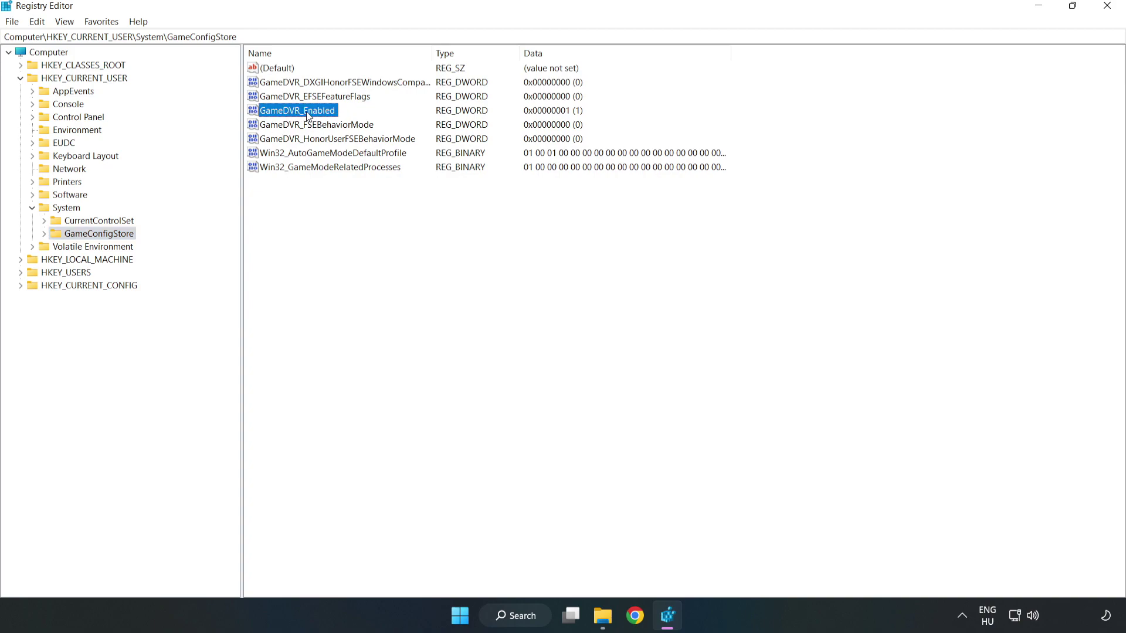
right_click(308, 116)
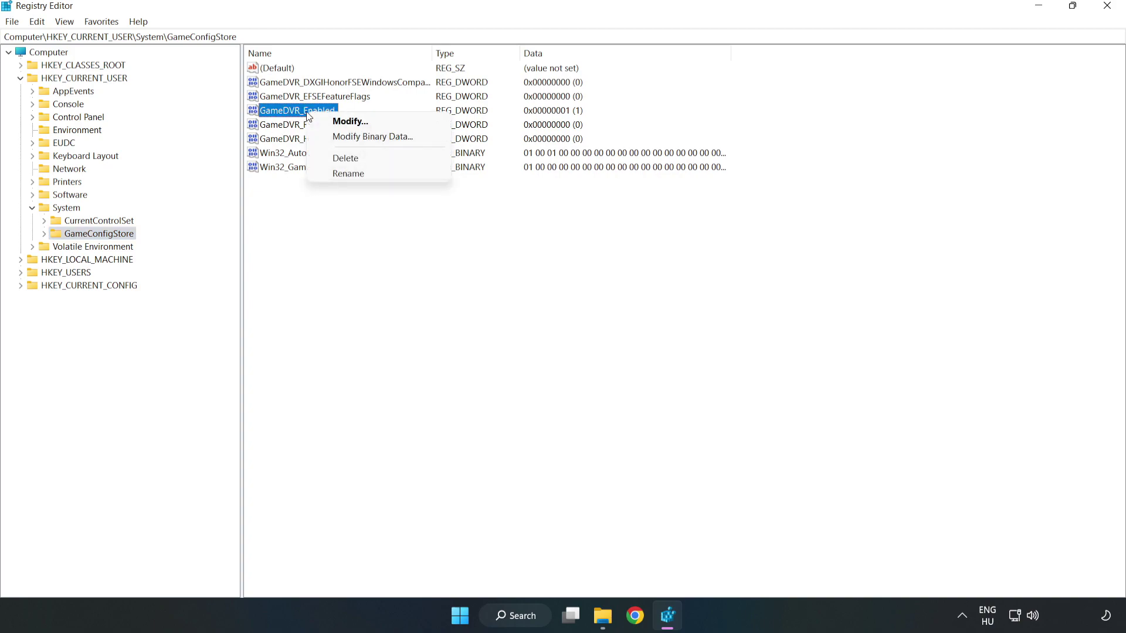
left_click(358, 123)
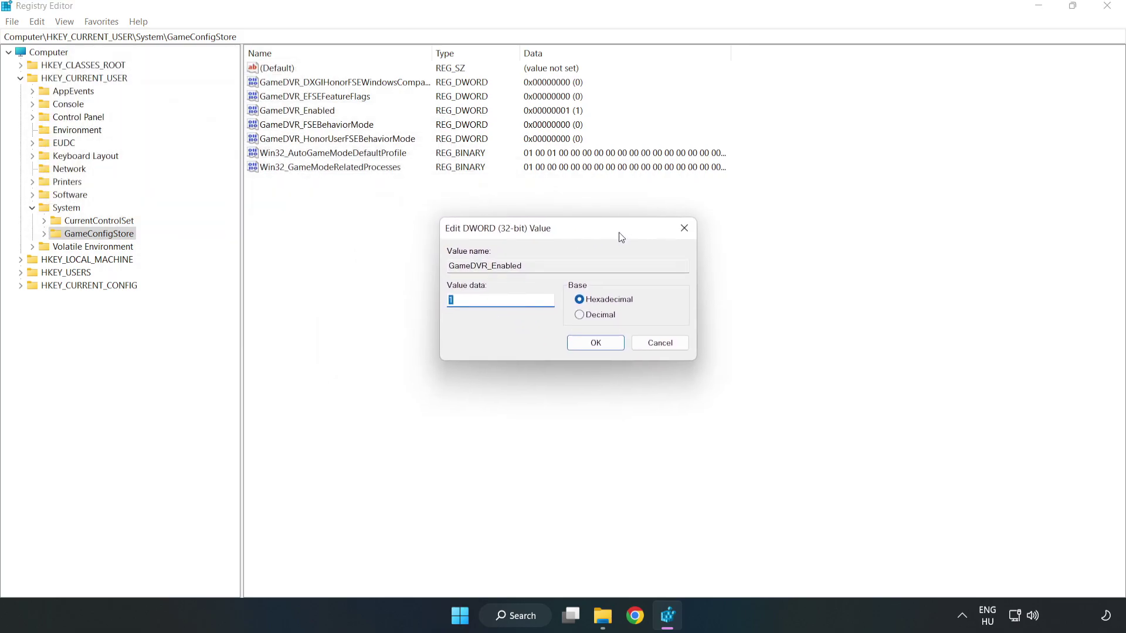
left_click_drag(397, 155, 629, 237)
left_click(472, 305)
left_click_drag(472, 305, 391, 295)
type("0")
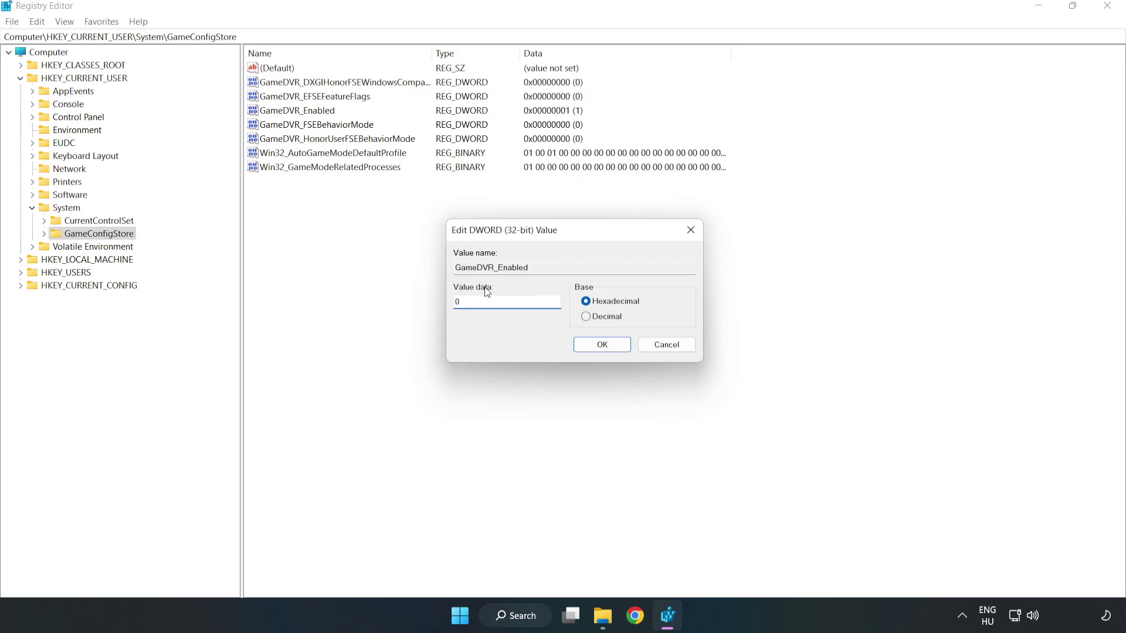
left_click(603, 345)
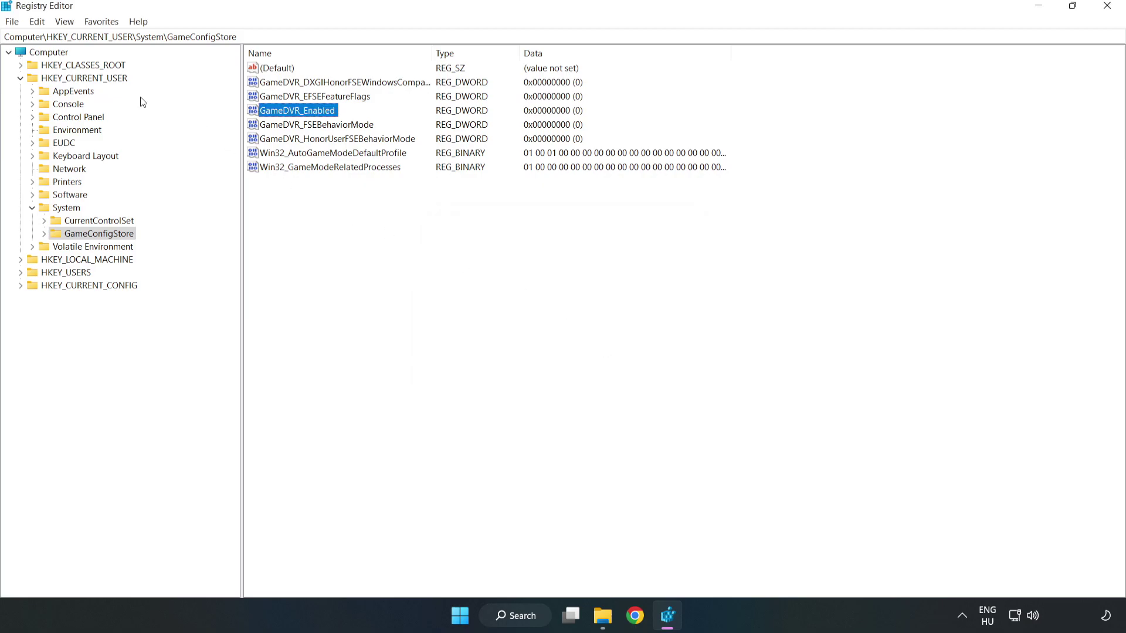
Navigate to HKLM\SOFTWARE\Microsoft\PolicyManager\default\ApplicationManagement\AllowGameDVR.
left_click(20, 78)
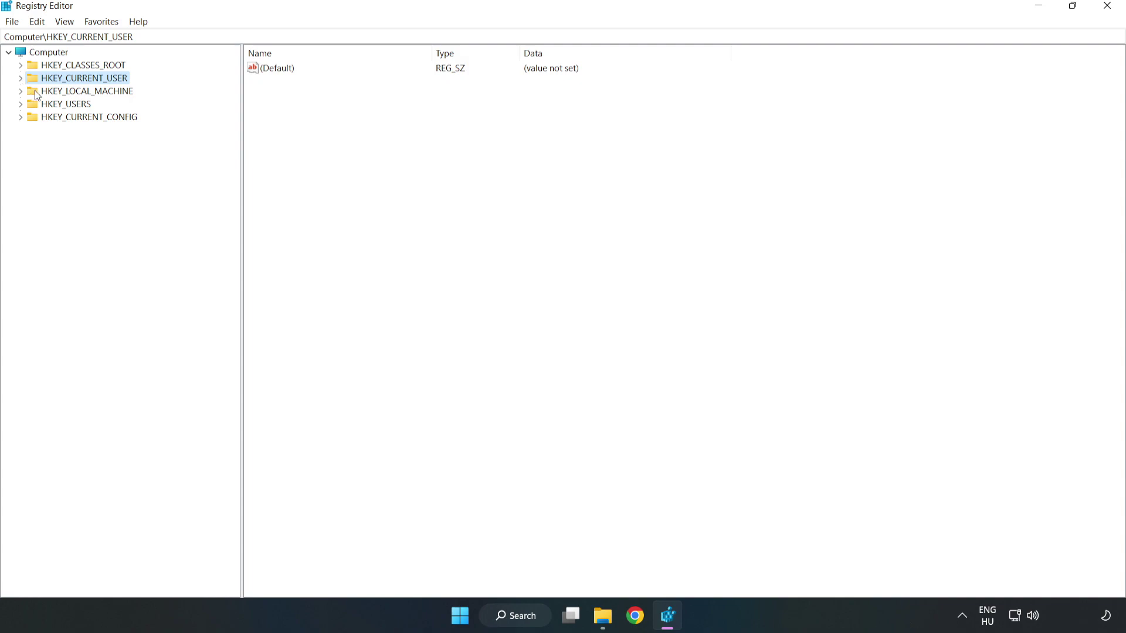
double_click(27, 93)
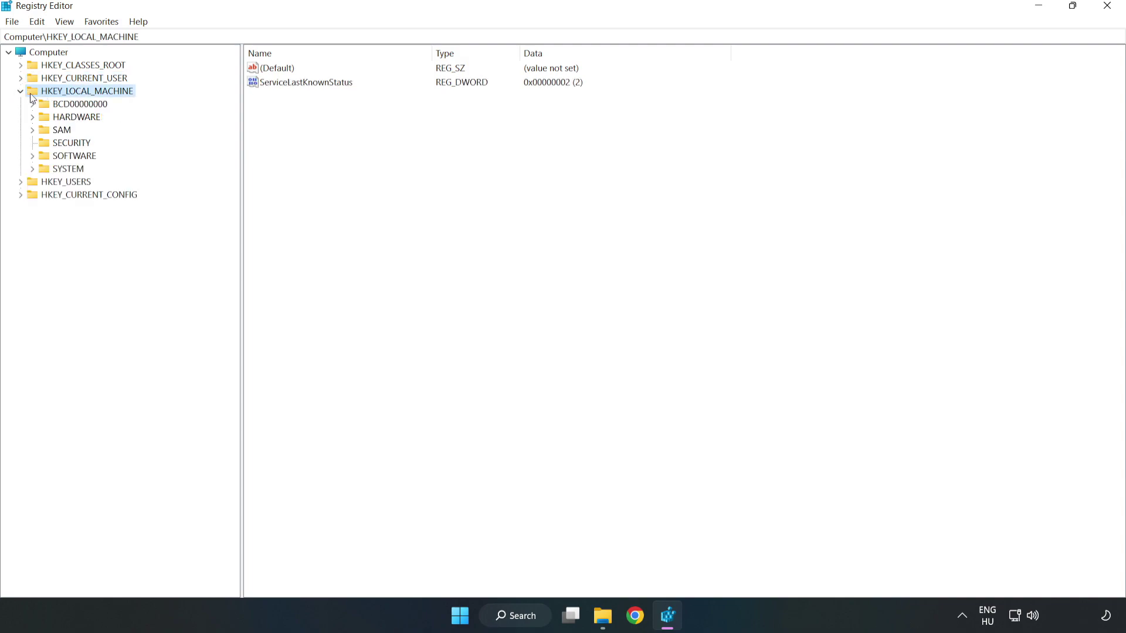
left_click(33, 156)
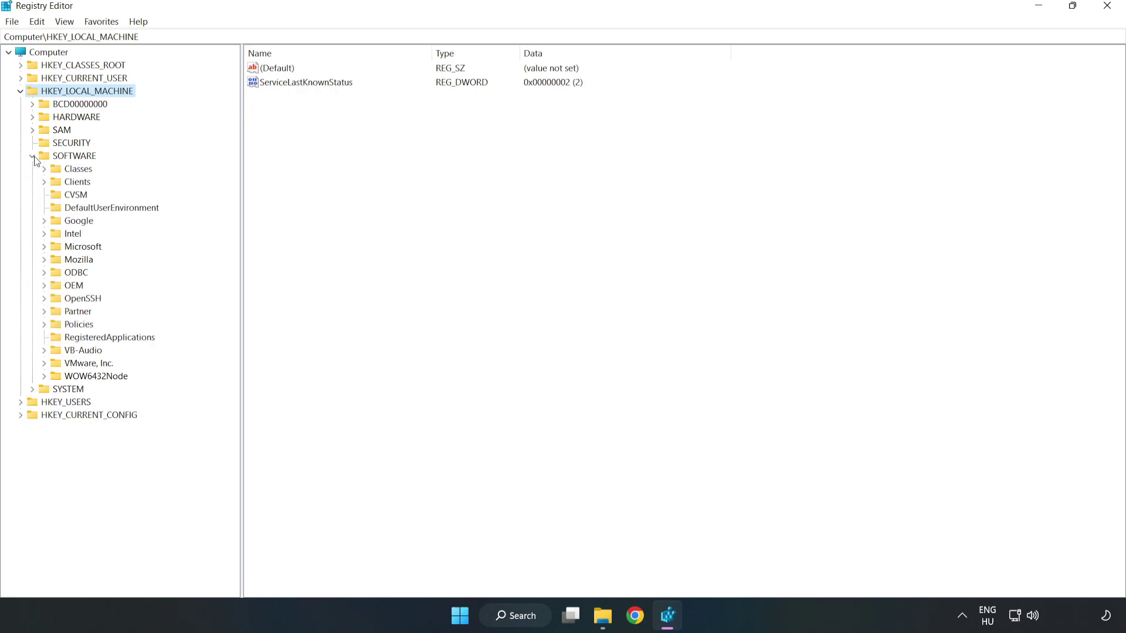
left_click(45, 247)
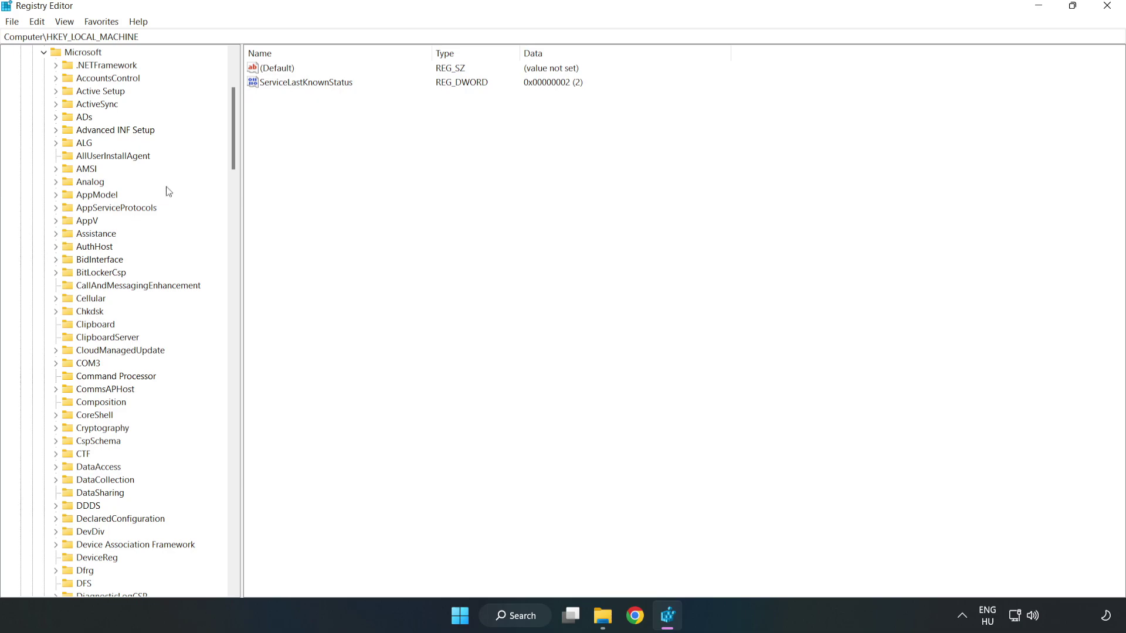
left_click_drag(231, 150, 256, 418)
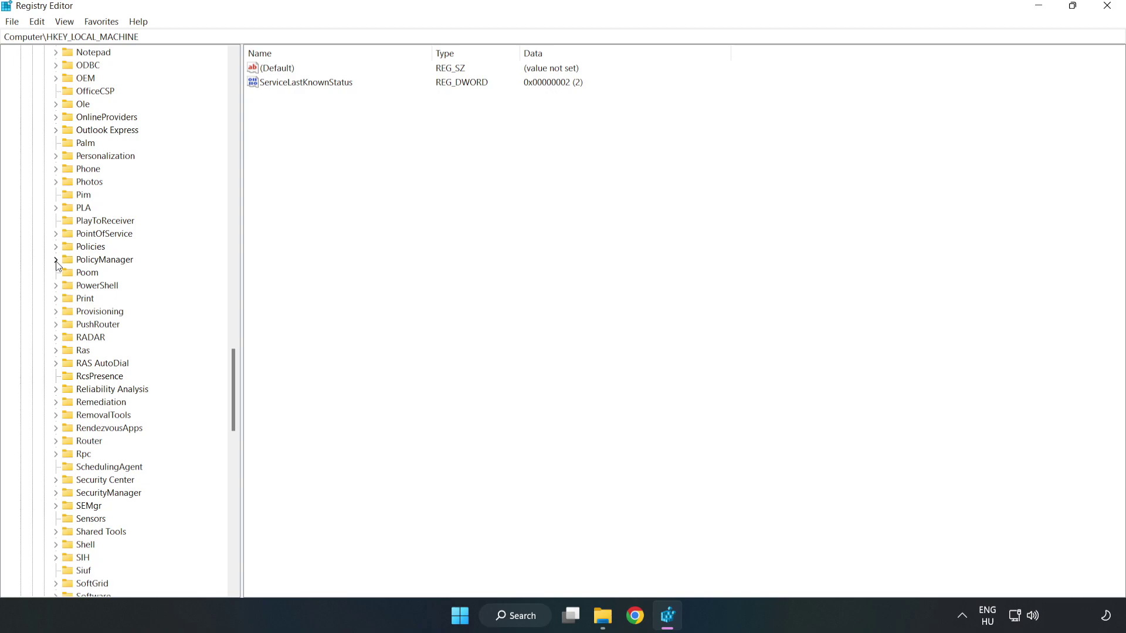
left_click(57, 260)
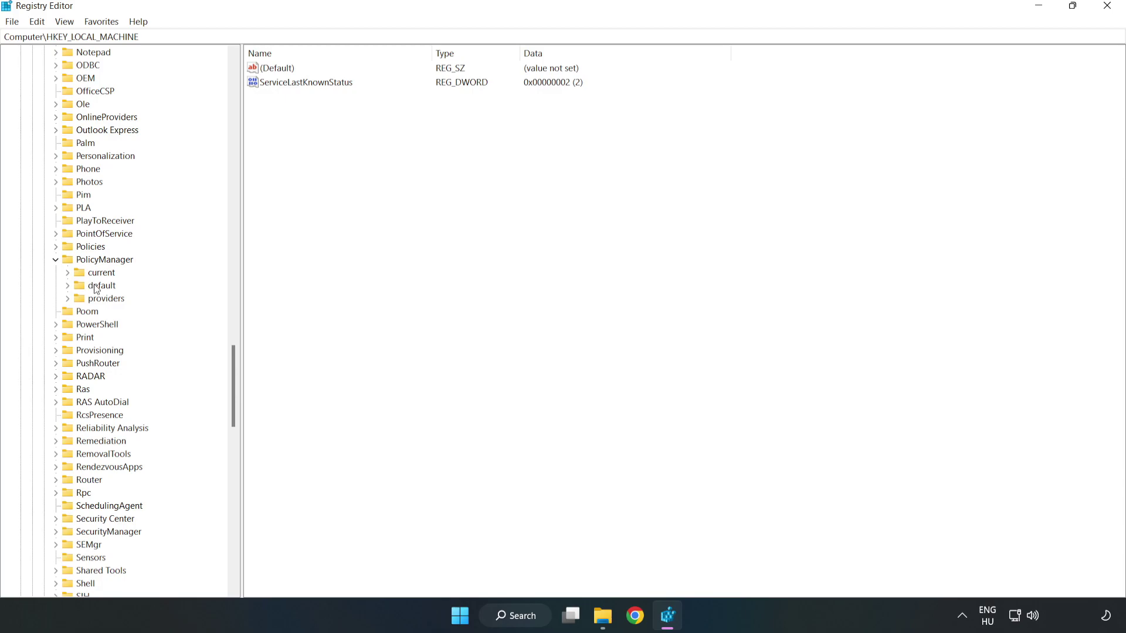
left_click(68, 285)
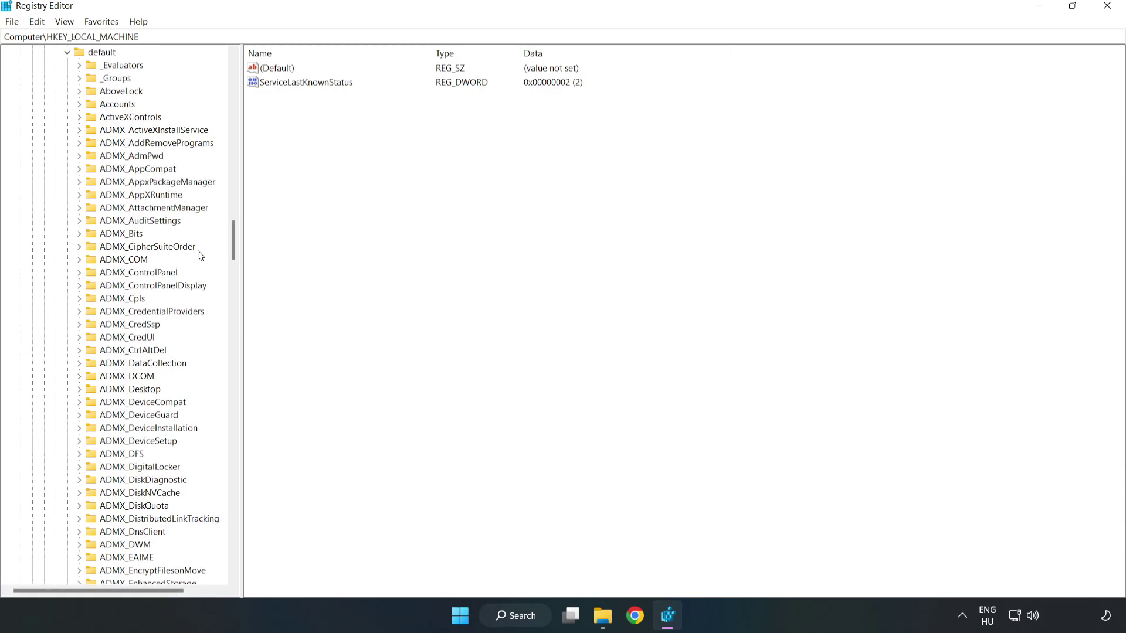
left_click_drag(233, 240, 228, 371)
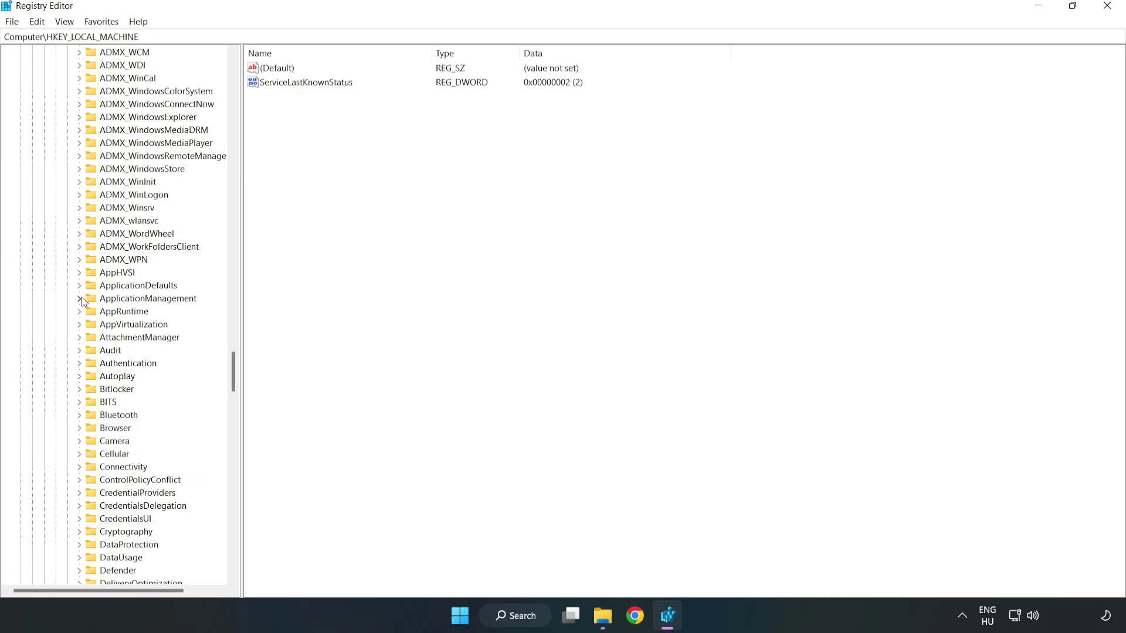
left_click(80, 299)
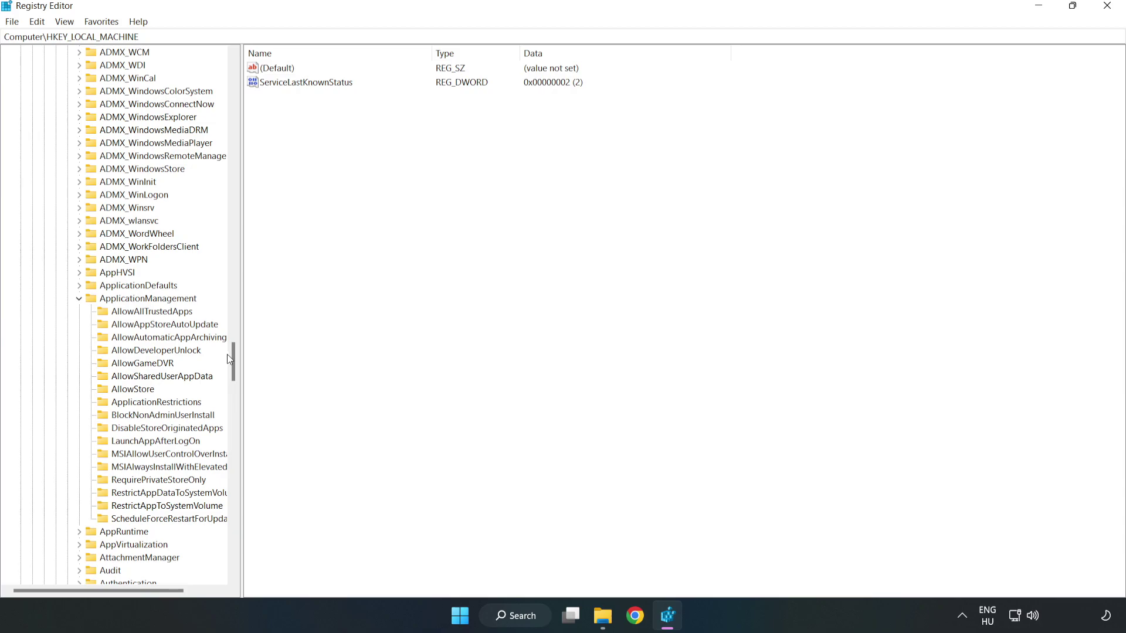
left_click(131, 364)
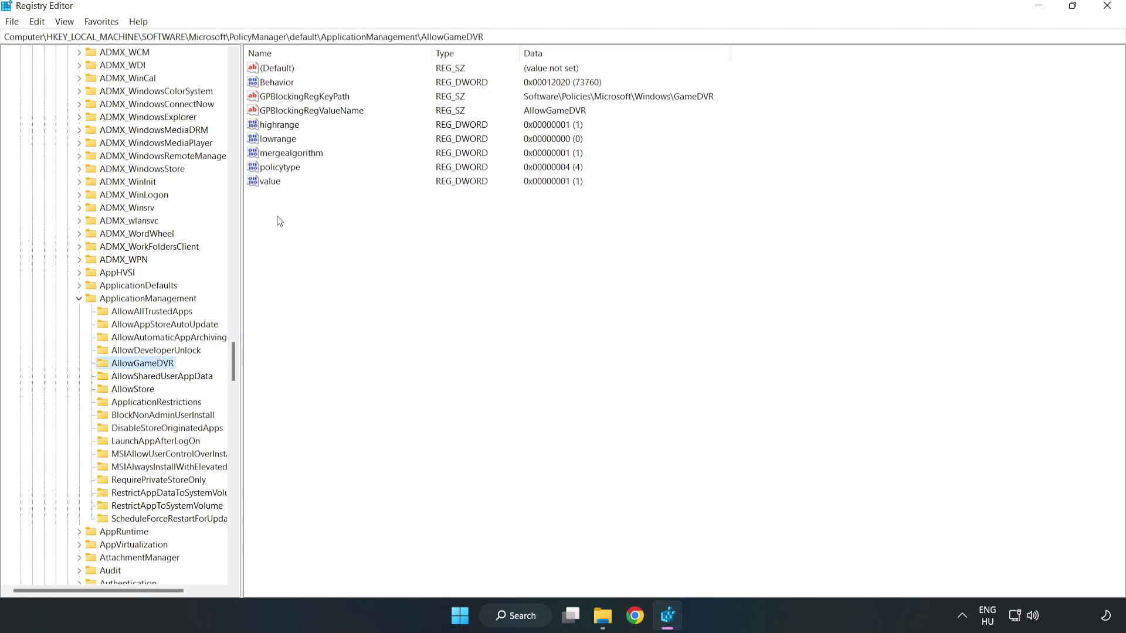
Set AllowGameDVR's 'value' entry to 0 and close Registry Editor.
left_click(261, 183)
right_click(274, 187)
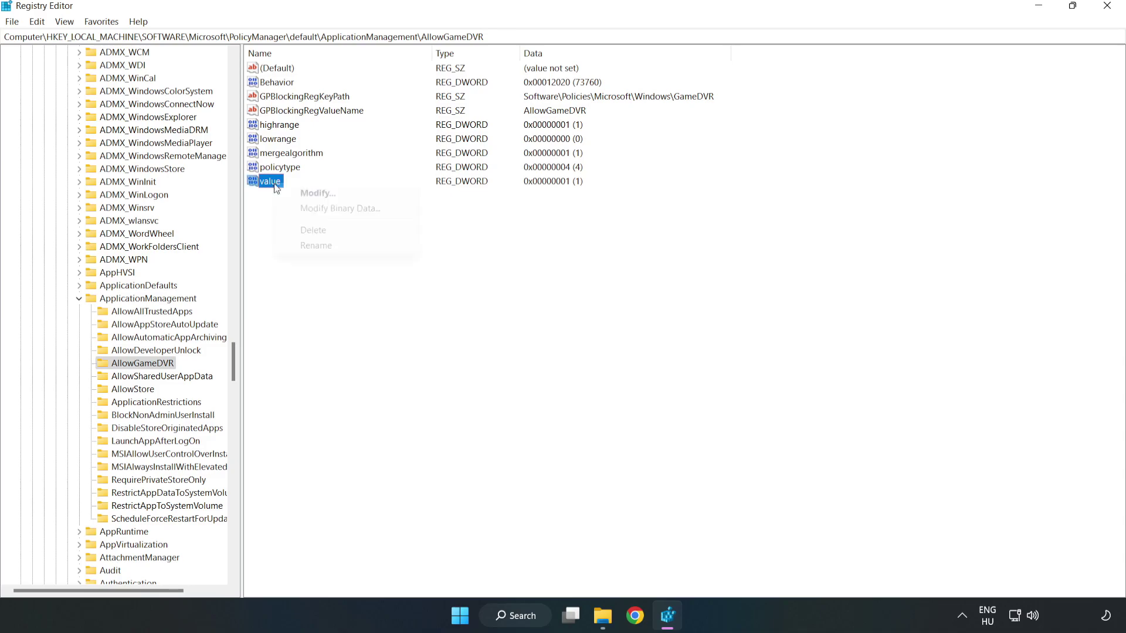
left_click(323, 195)
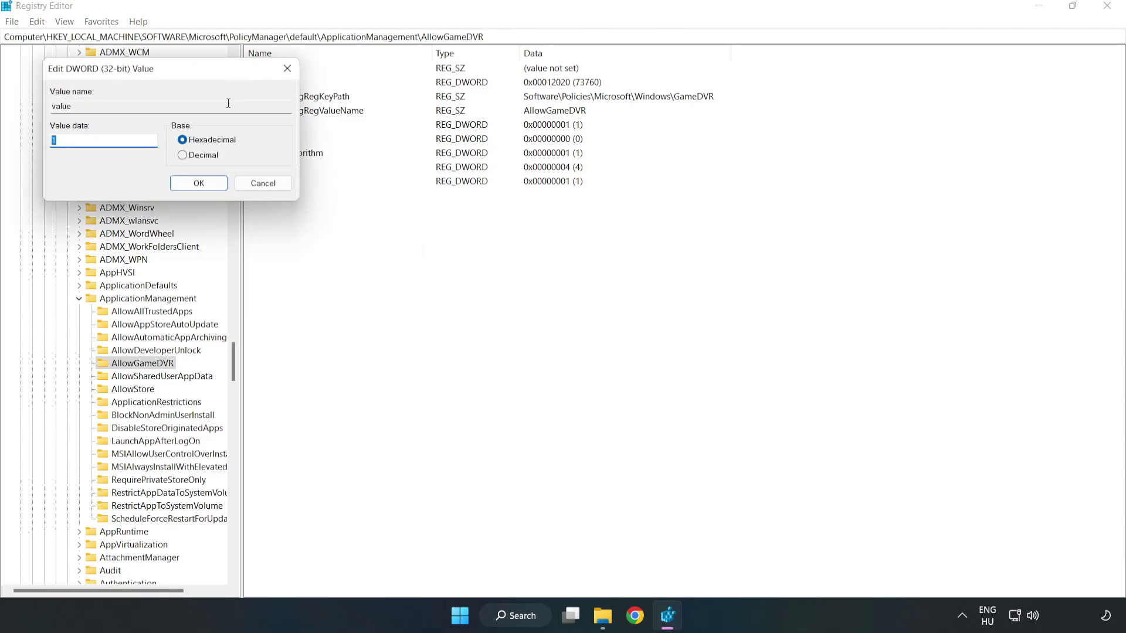
left_click_drag(209, 79, 571, 233)
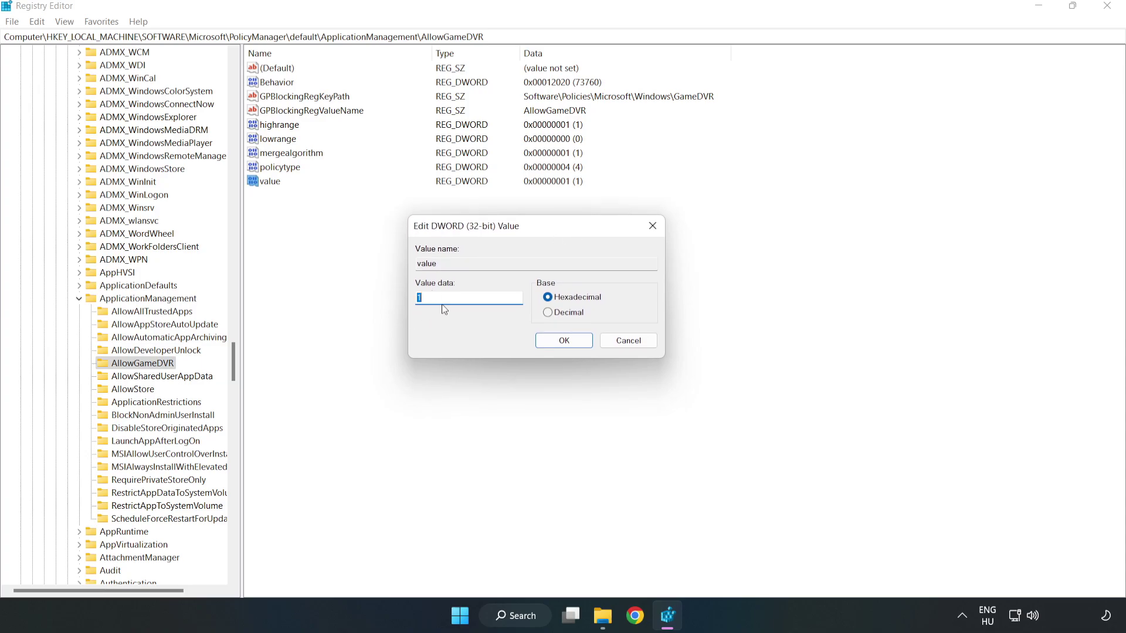
type("0")
left_click(564, 342)
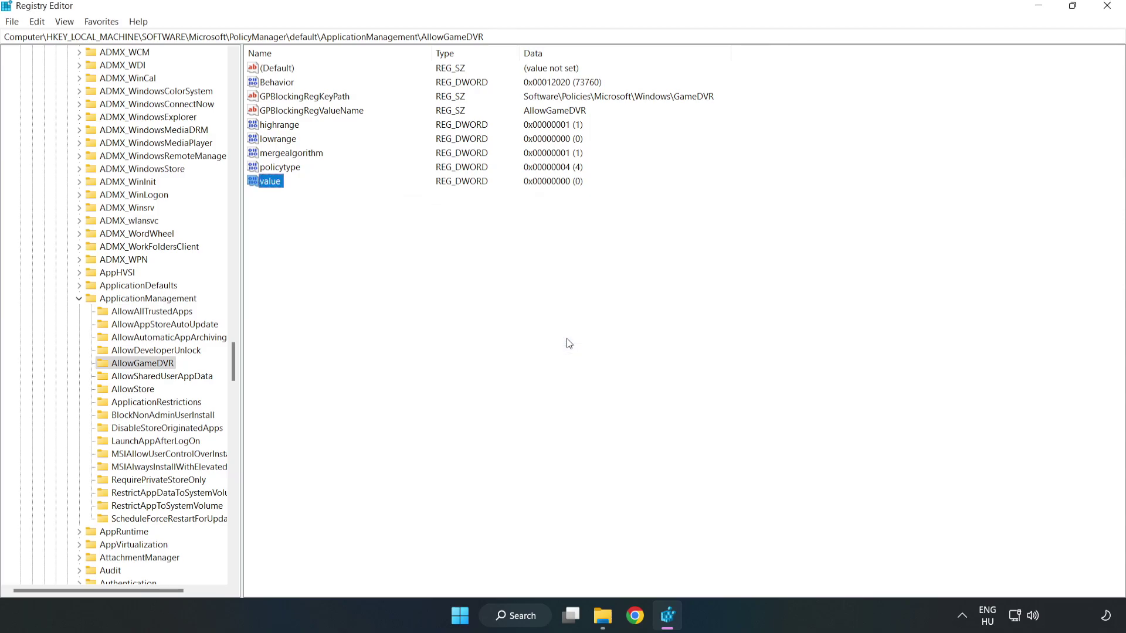
left_click(1107, 7)
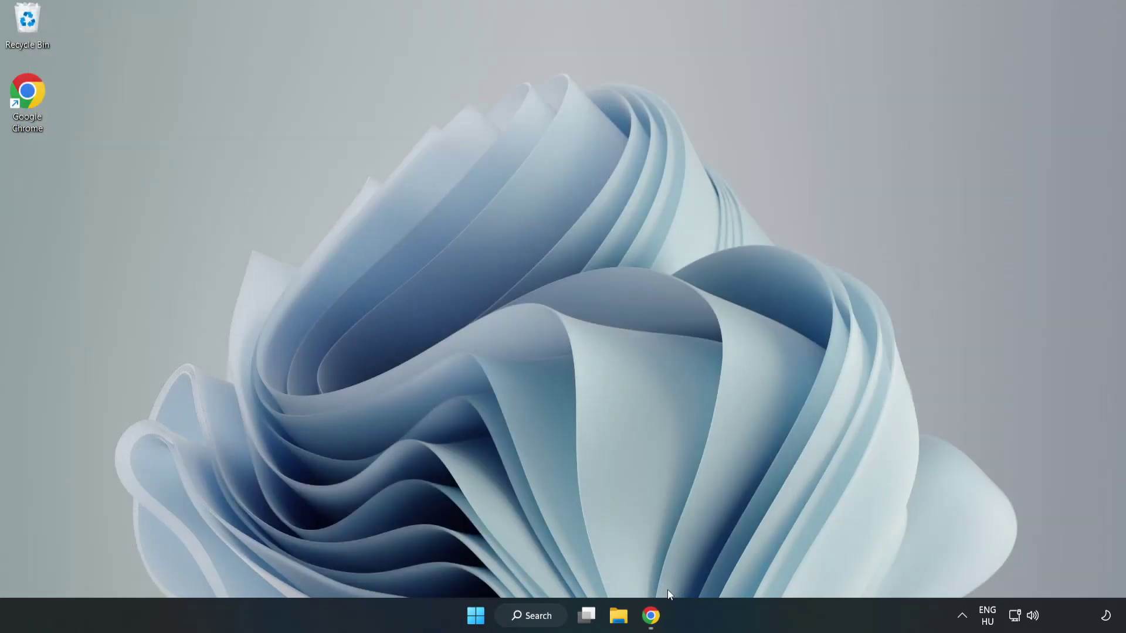
mouse_move(634, 616)
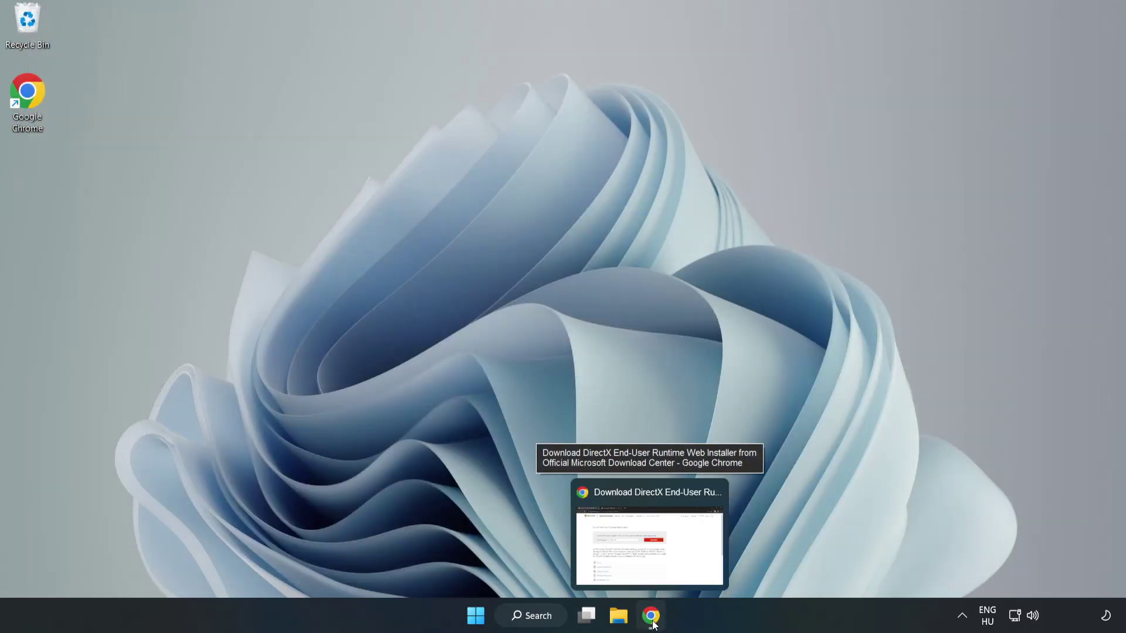
Download dxwebsetup.exe from the DirectX End-User Runtime page and open it.
left_click(651, 616)
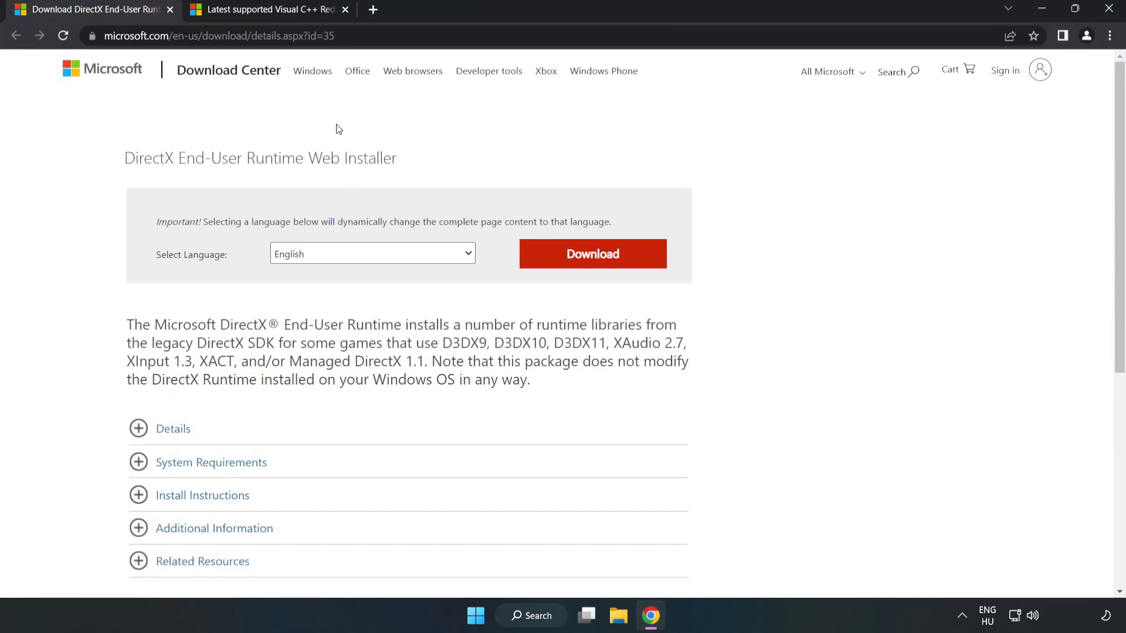
left_click_drag(282, 35, 371, 33)
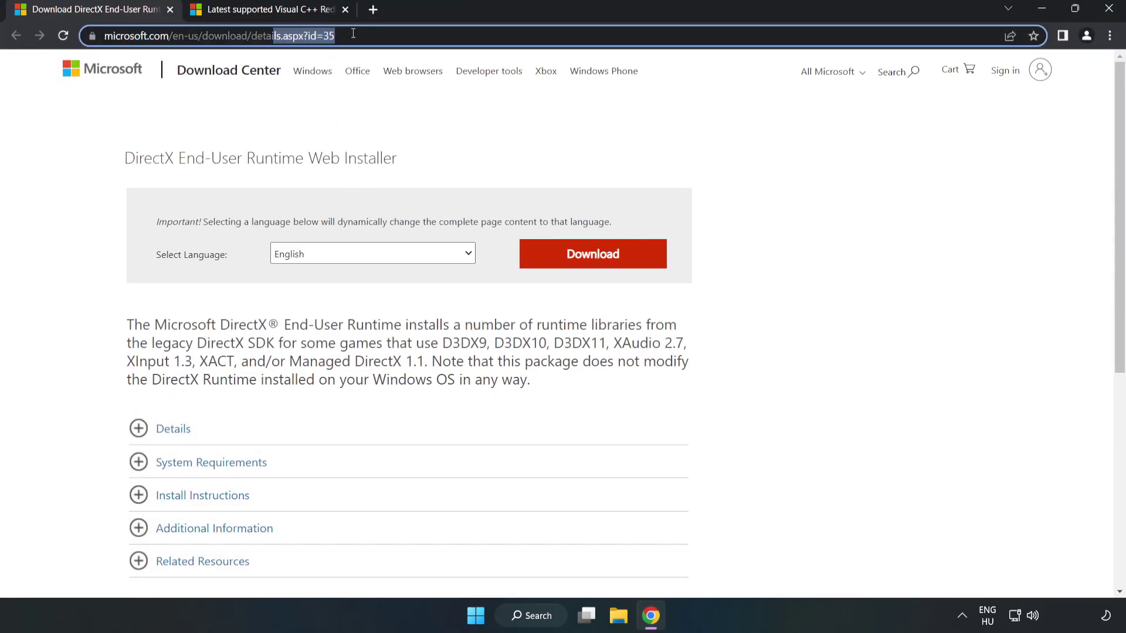
left_click(454, 134)
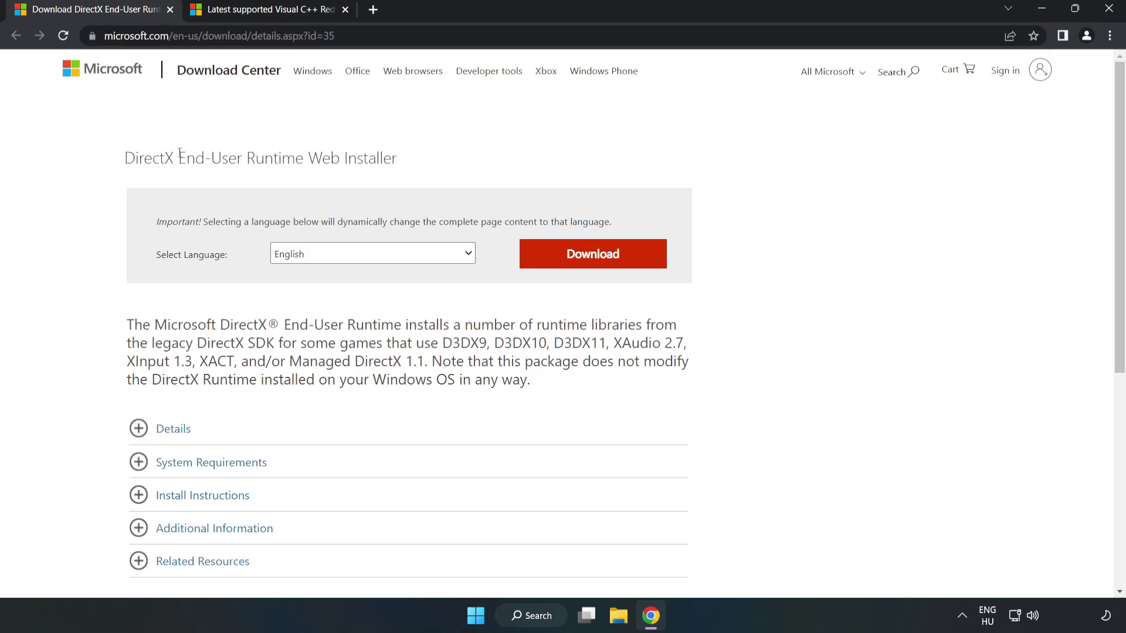
left_click(600, 267)
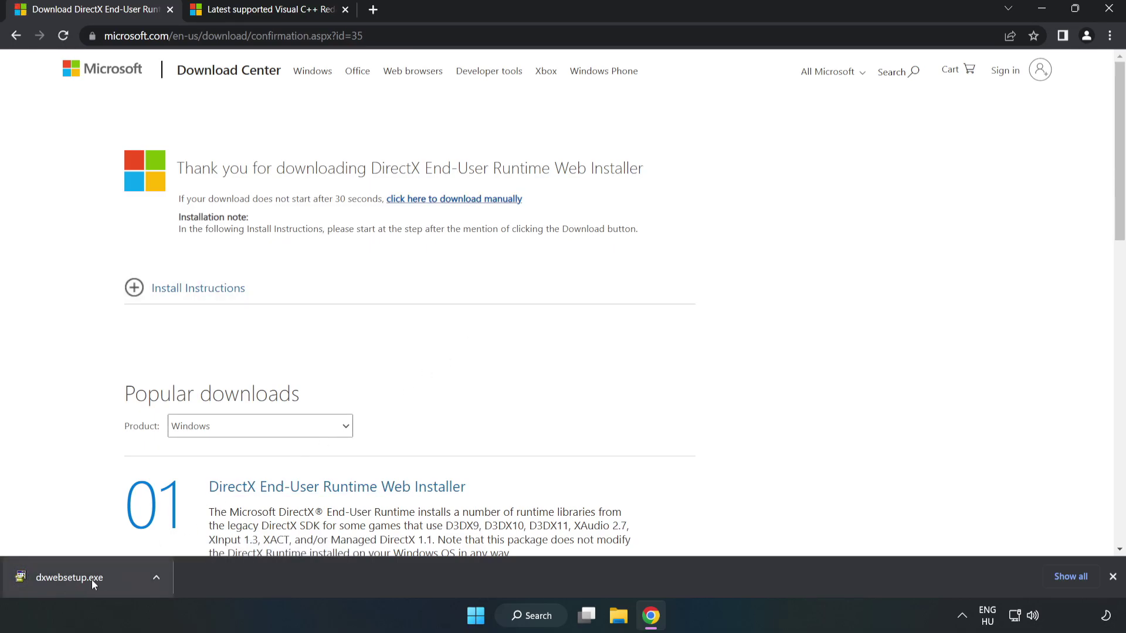
left_click(113, 580)
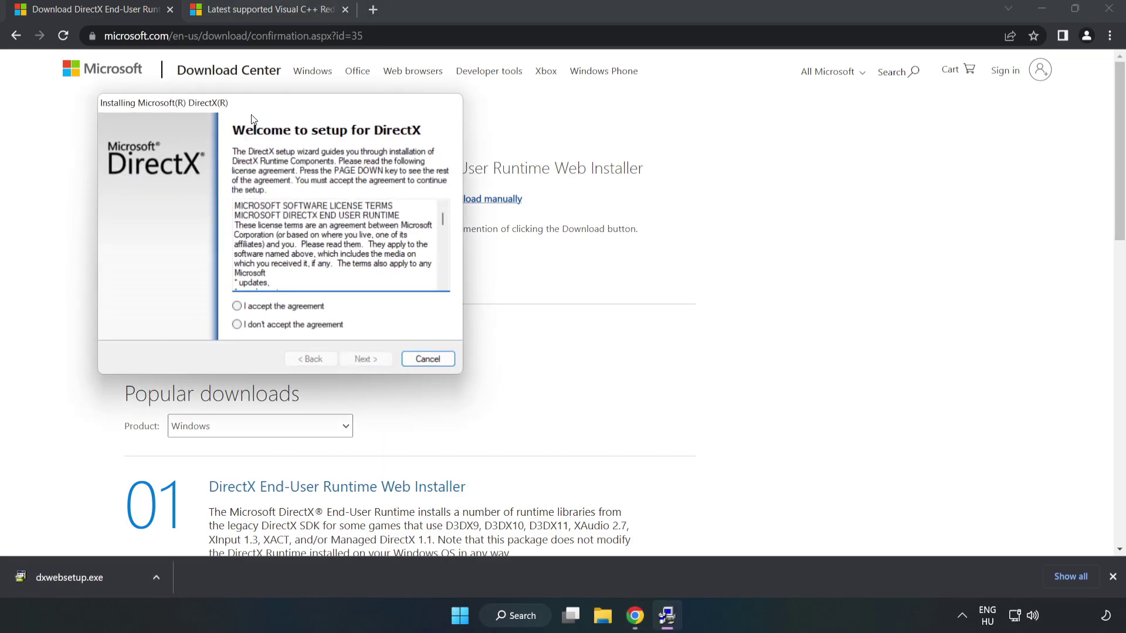
Accept the DirectX license, skip the Bing Bar, and finish the runtime setup.
left_click_drag(253, 106, 534, 160)
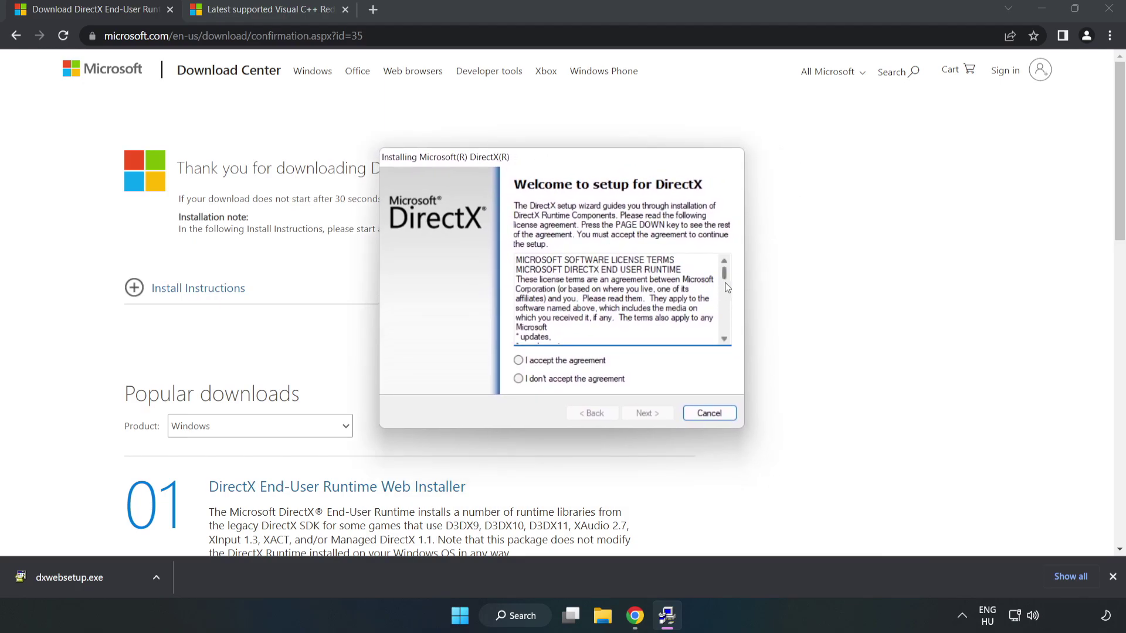
left_click_drag(725, 275, 726, 339)
left_click(518, 361)
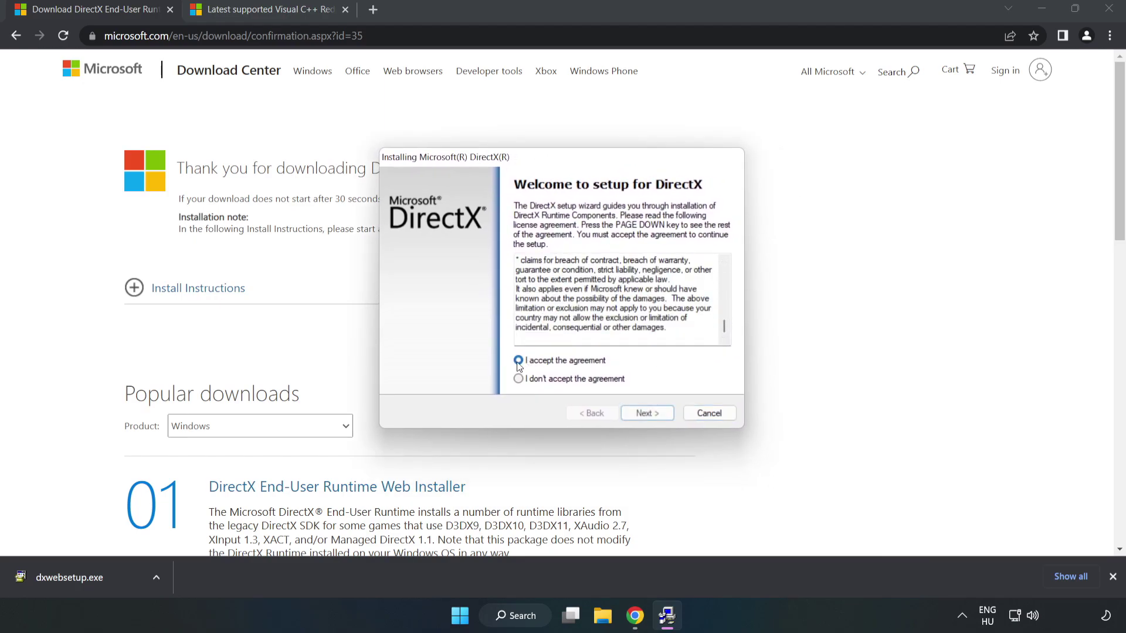
left_click(650, 414)
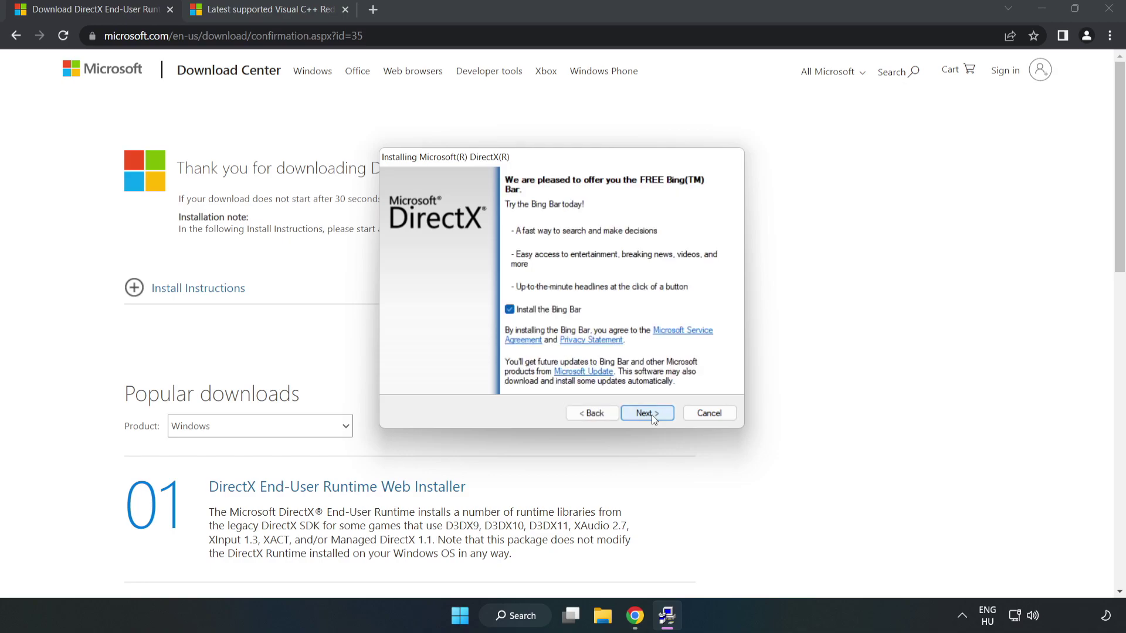
left_click(509, 310)
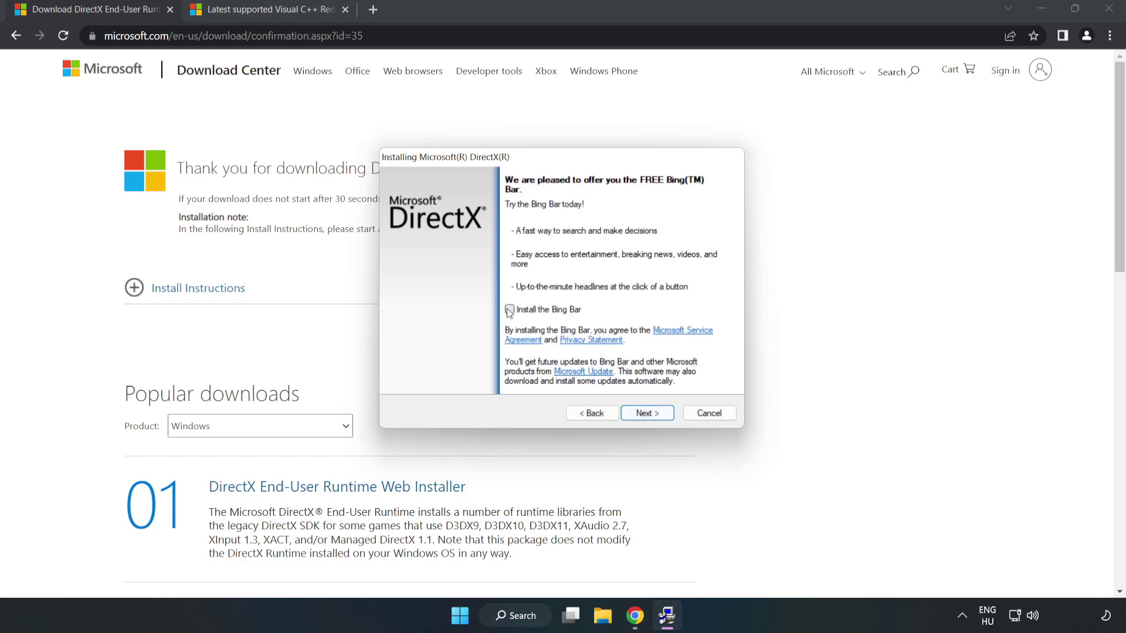
left_click(649, 414)
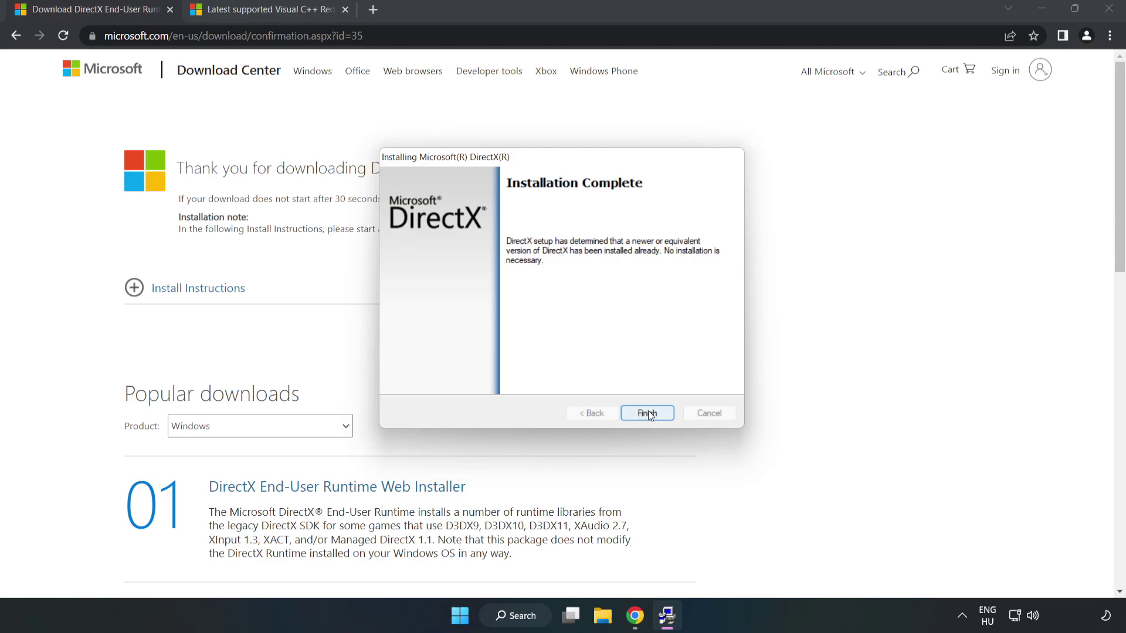
left_click(648, 414)
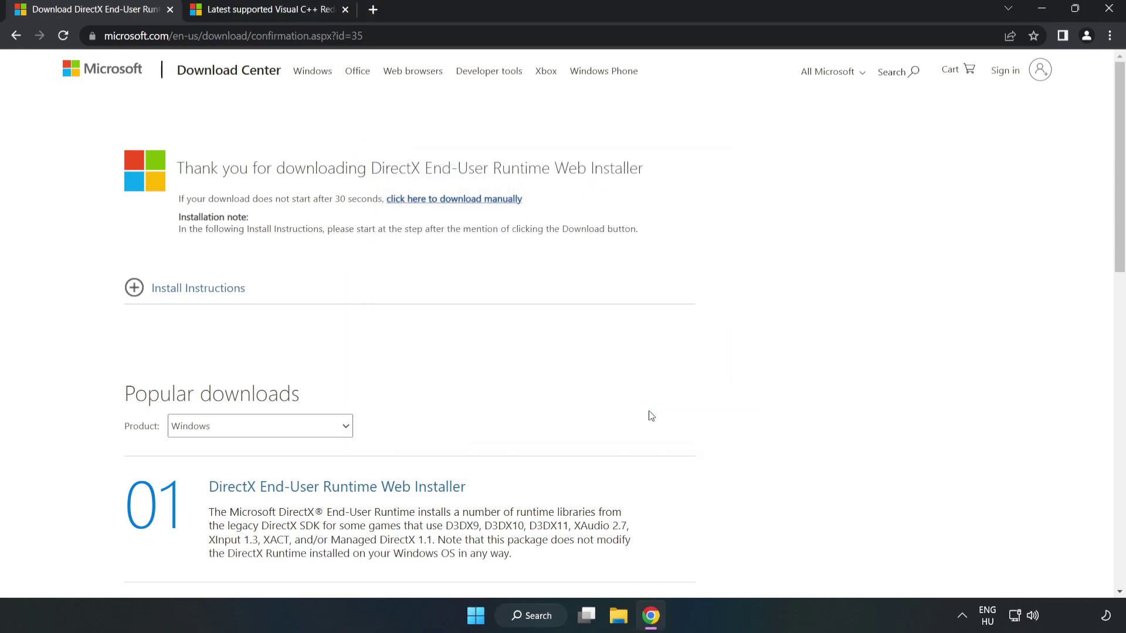
Download the ARM64, x86 and x64 VC_redist installers, allowing multiple downloads, and run ARM64.
left_click(170, 10)
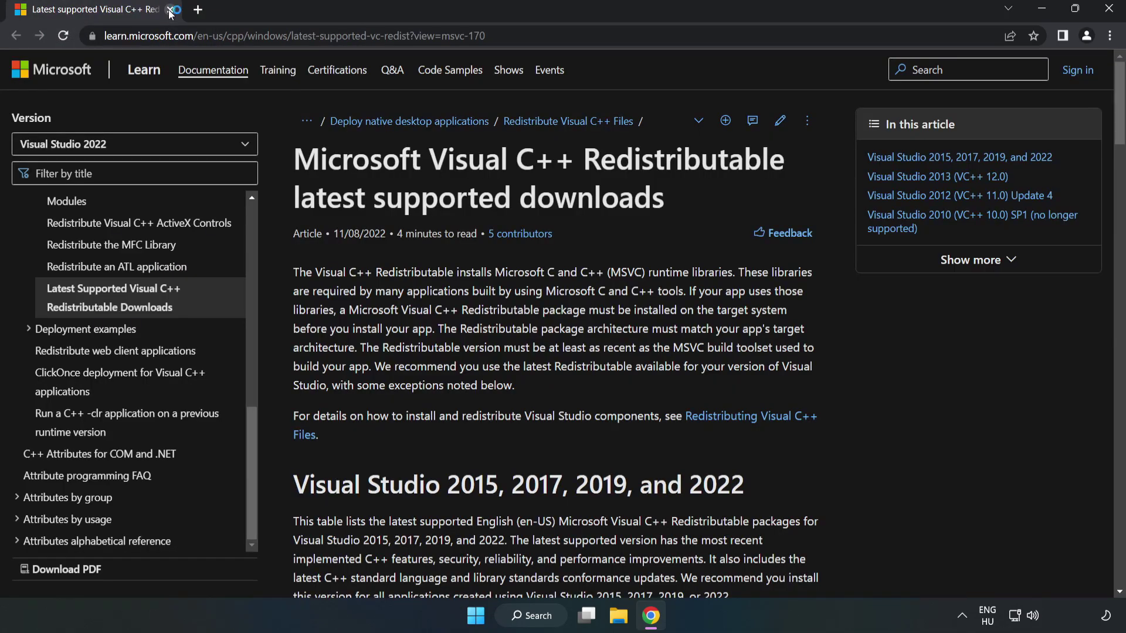
left_click(256, 33)
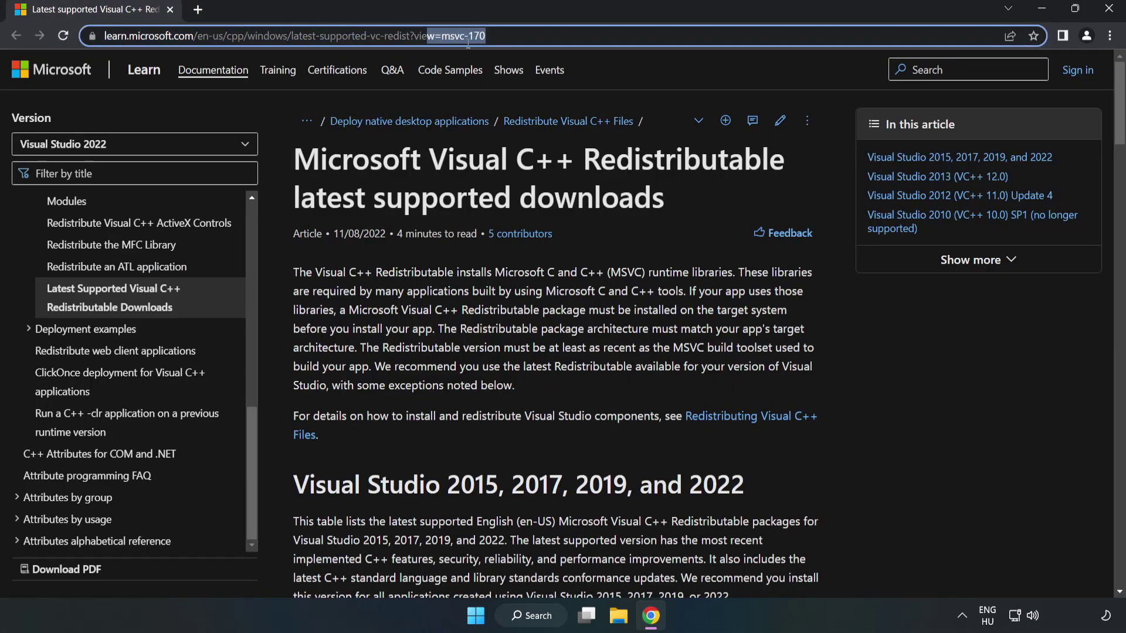
key("End")
left_click(580, 192)
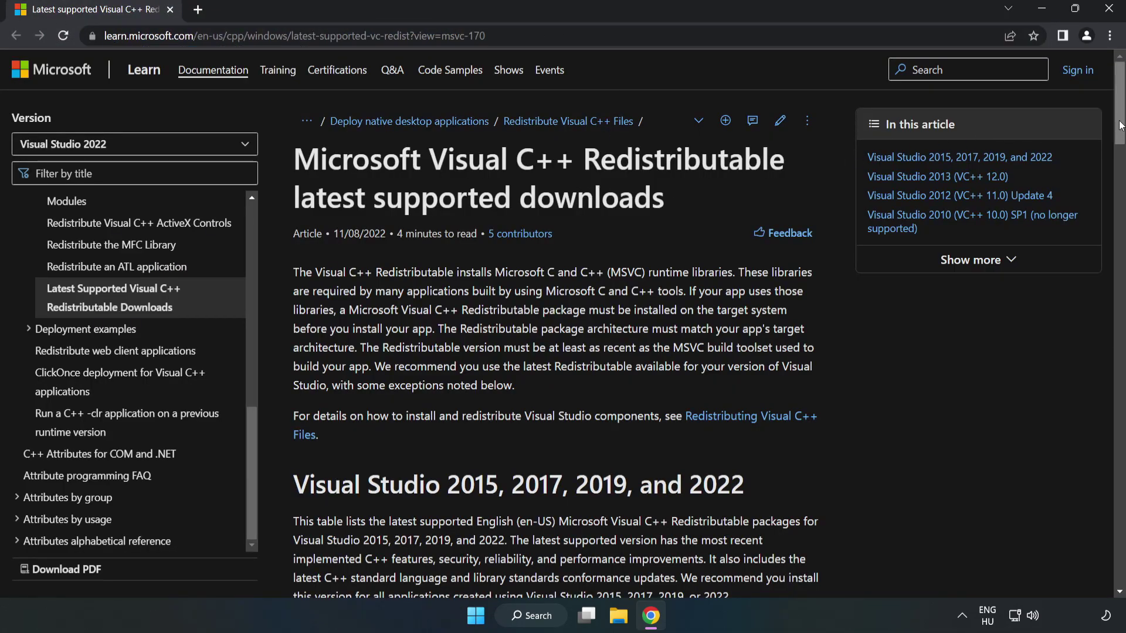
left_click_drag(1120, 130, 1120, 185)
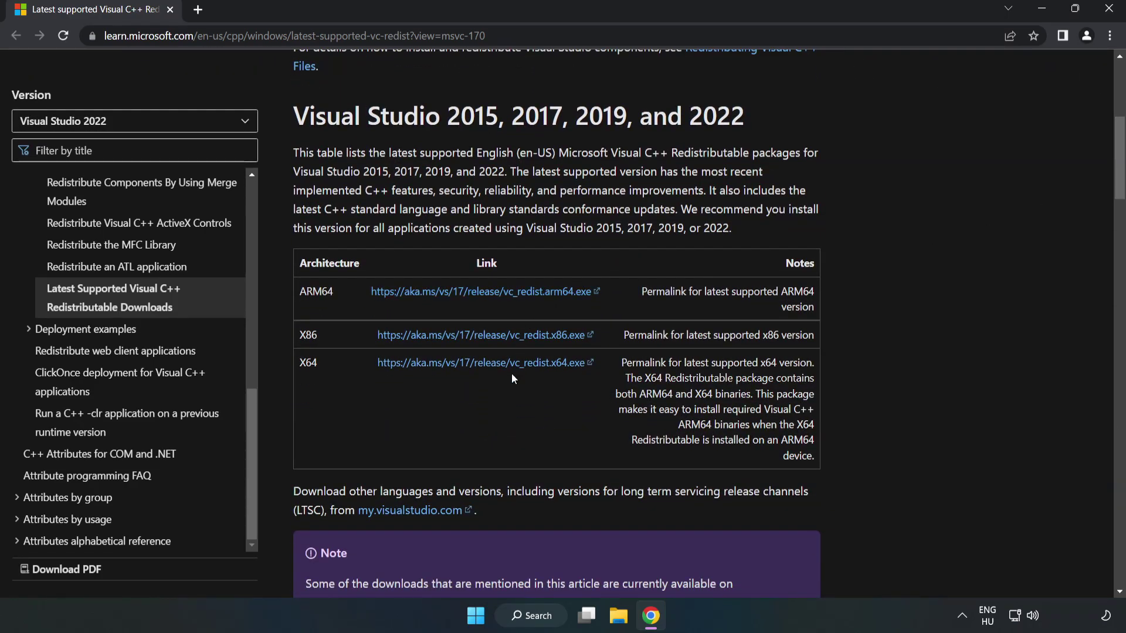
left_click(494, 336)
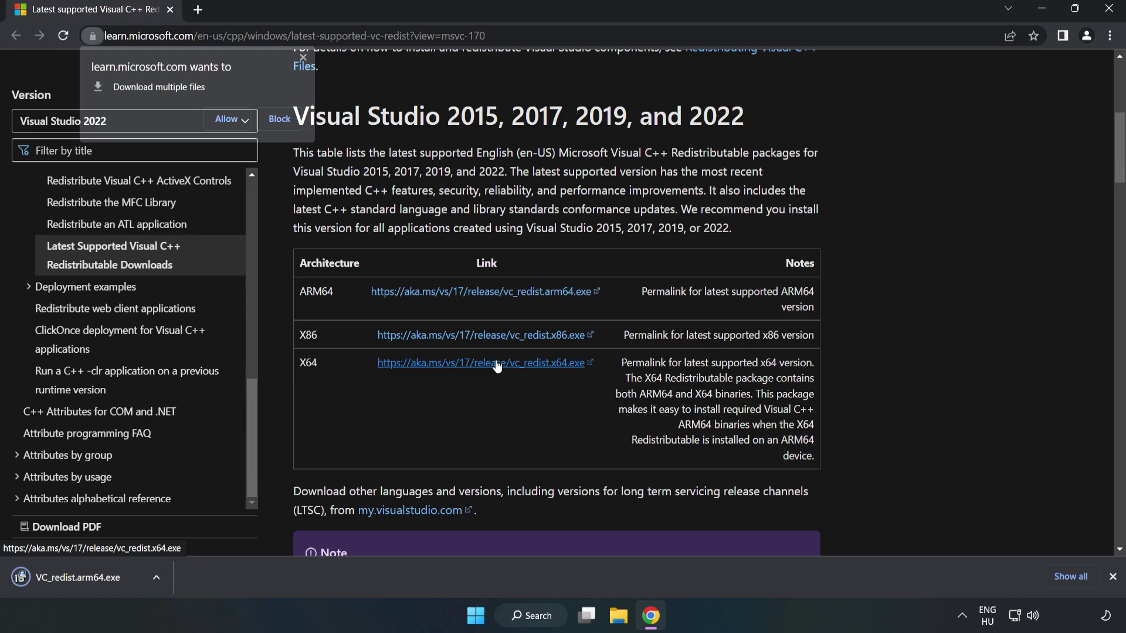
left_click(228, 119)
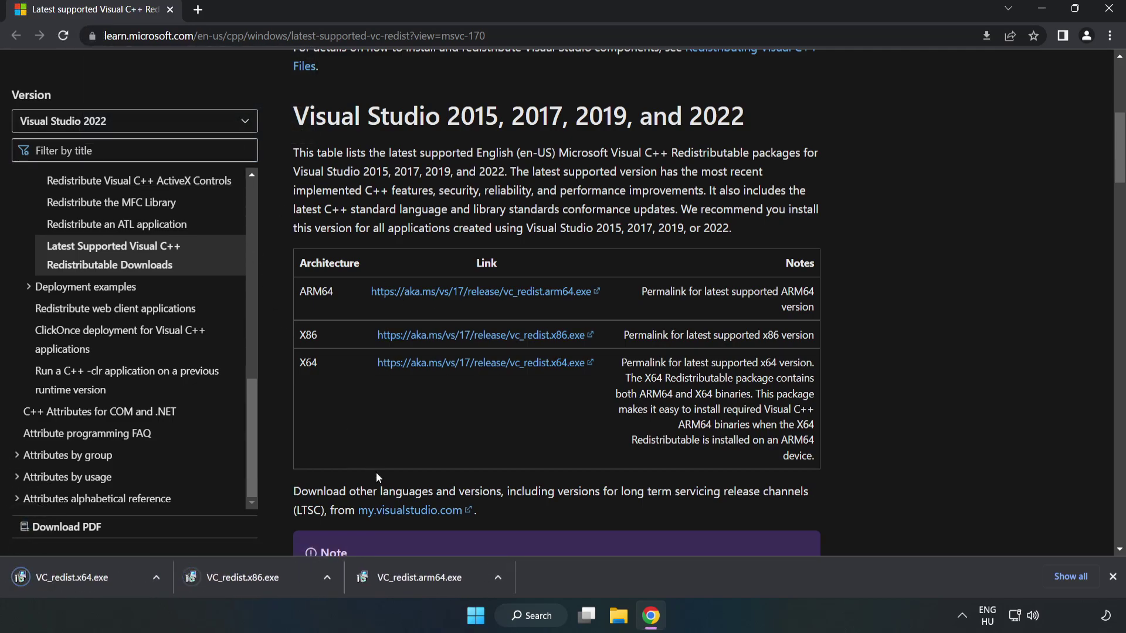
left_click(432, 581)
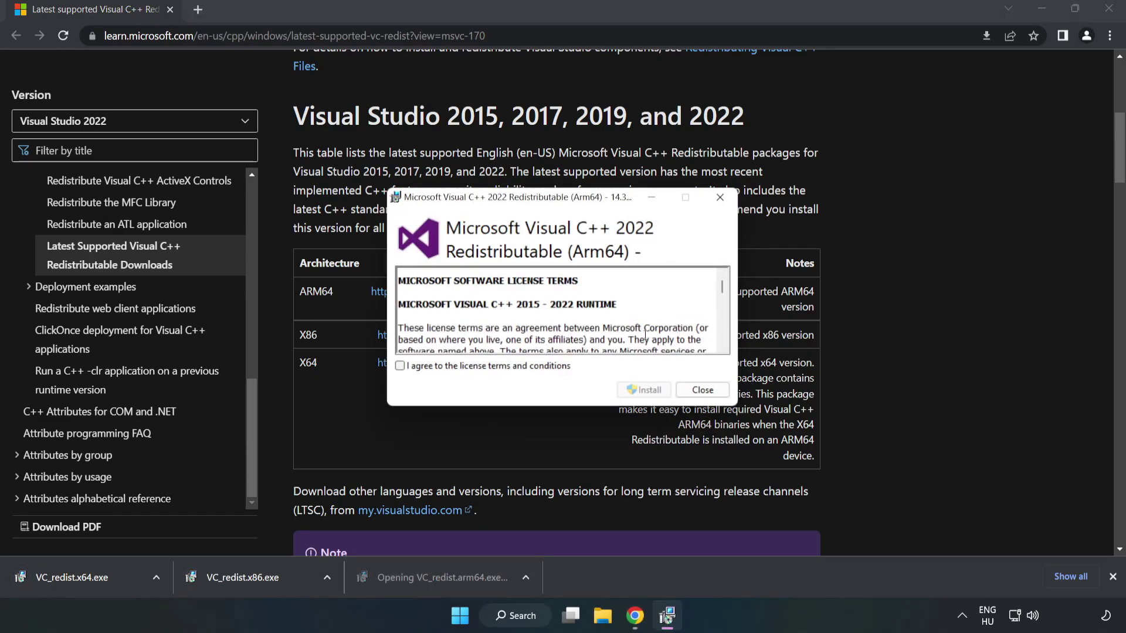
Agree to the terms, attempt the ARM64 redistributable install, and close the failure message.
left_click_drag(723, 290, 719, 350)
left_click(496, 366)
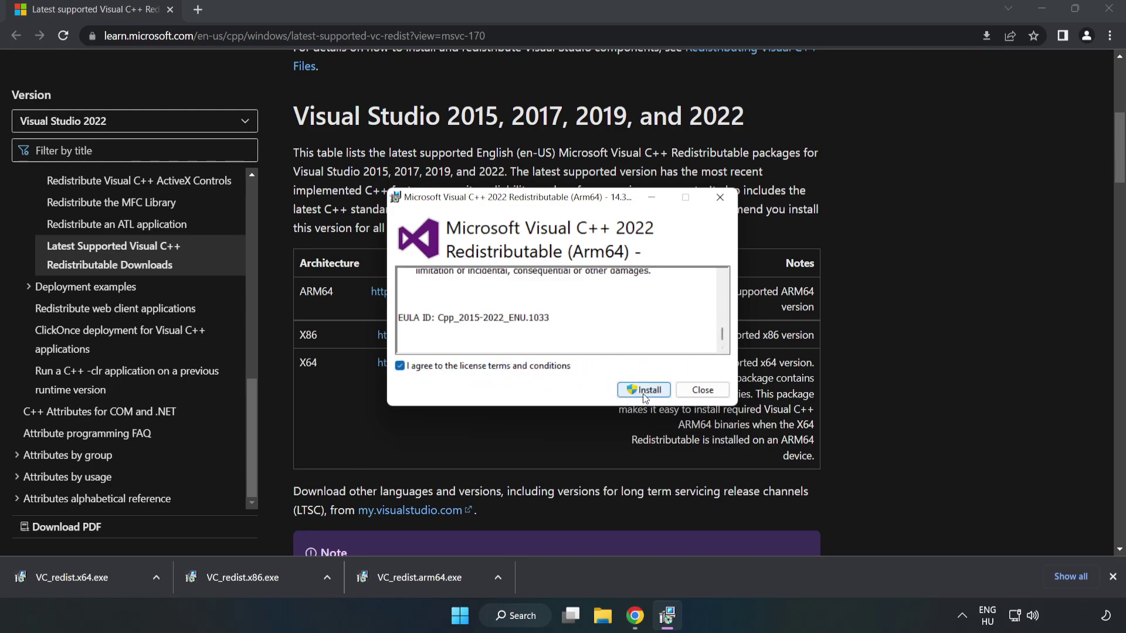
left_click(645, 393)
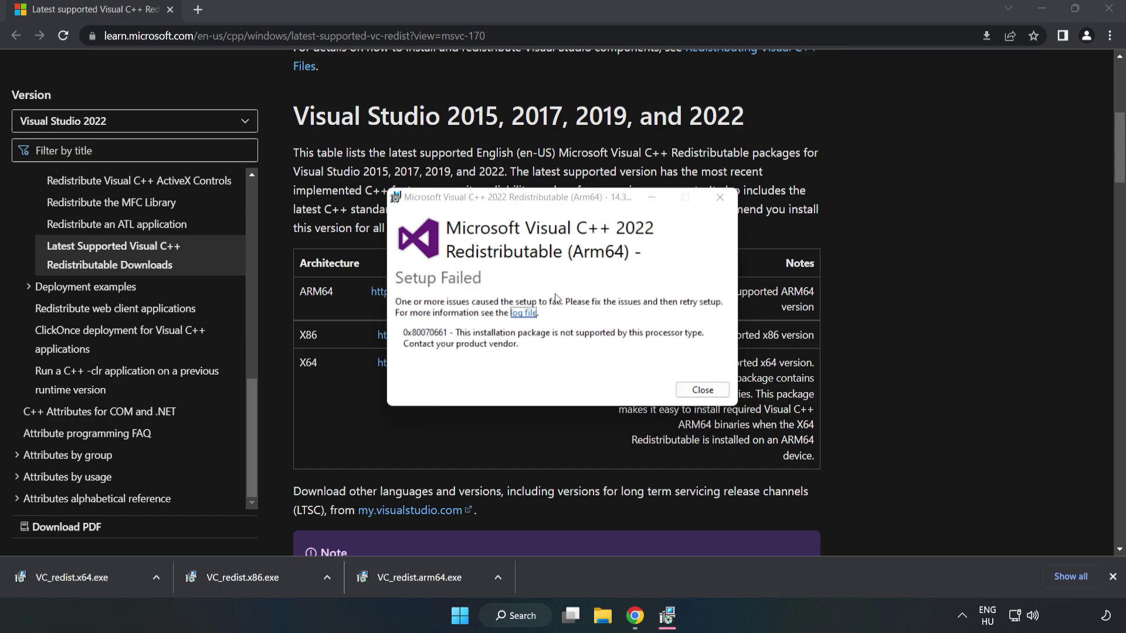
left_click(702, 391)
Run VC_redist.x86.exe and VC_redist.x64.exe to completion, then close Chrome.
left_click(273, 578)
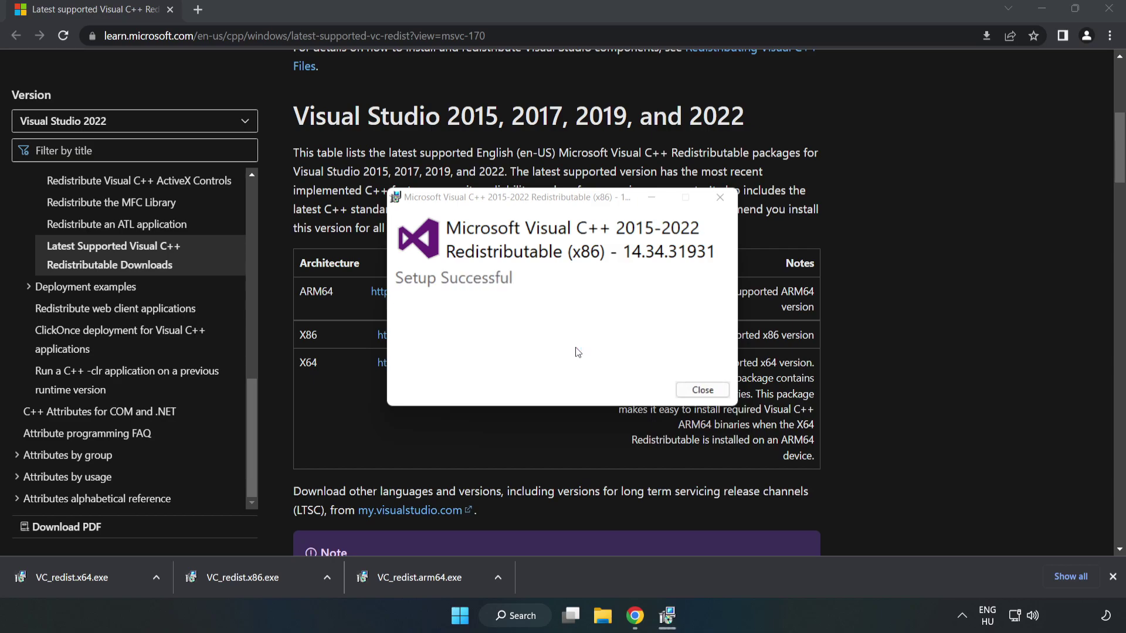
left_click(703, 390)
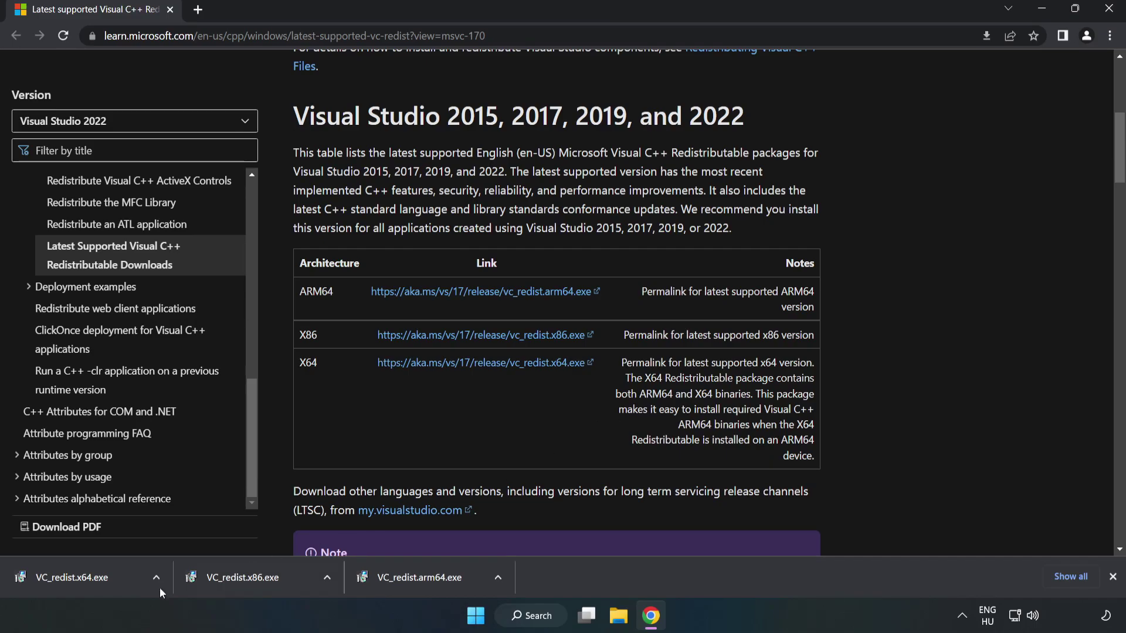
left_click(60, 574)
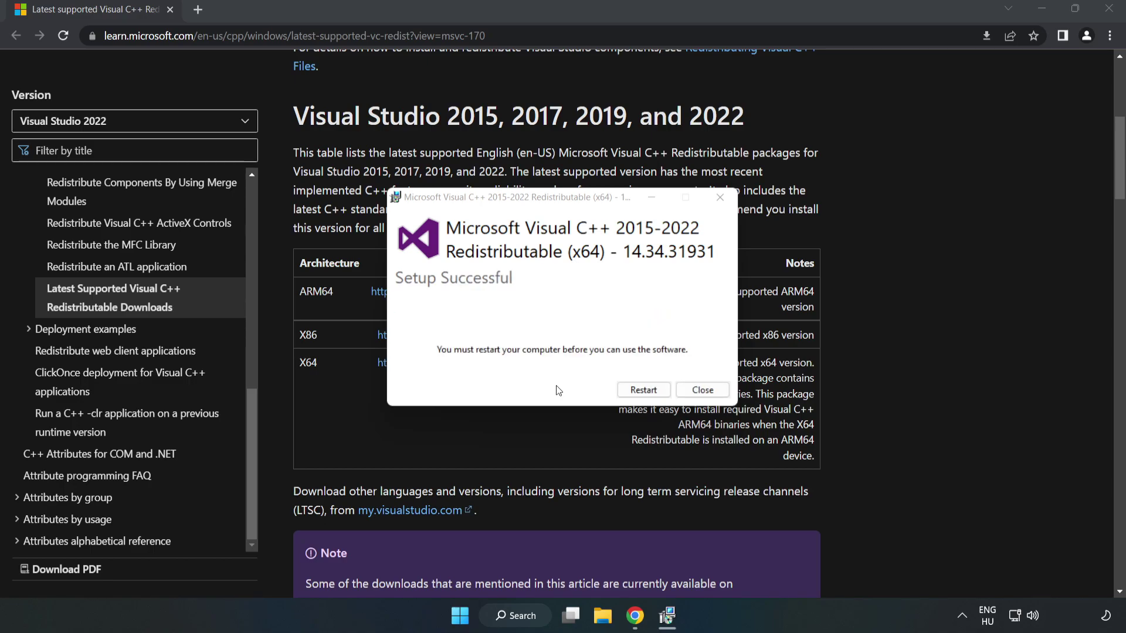
left_click(703, 391)
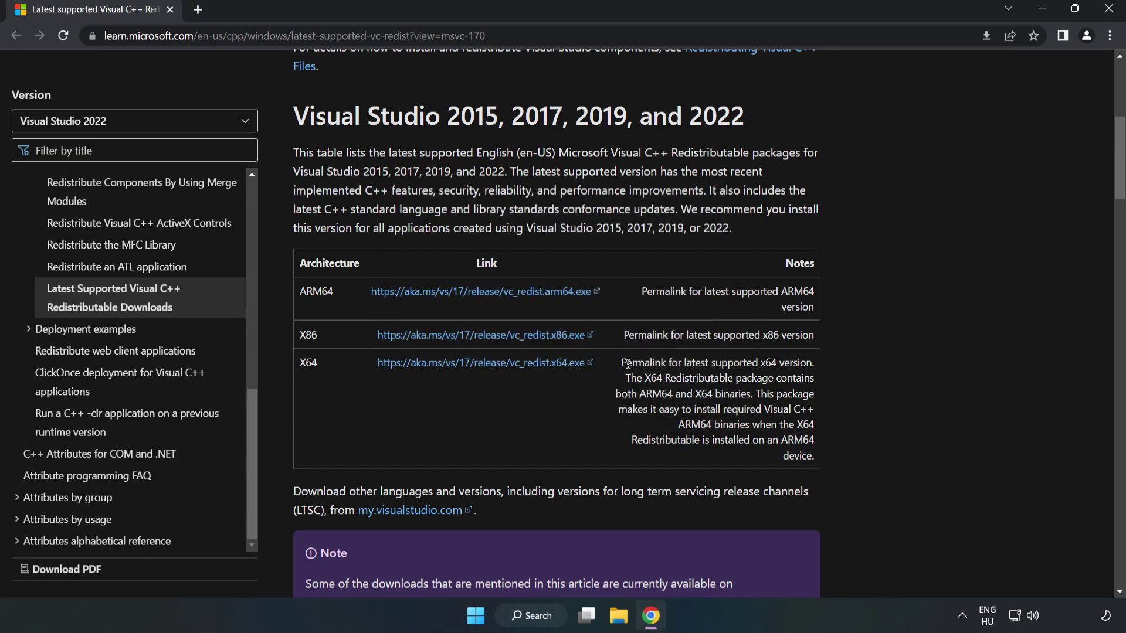
left_click(1110, 13)
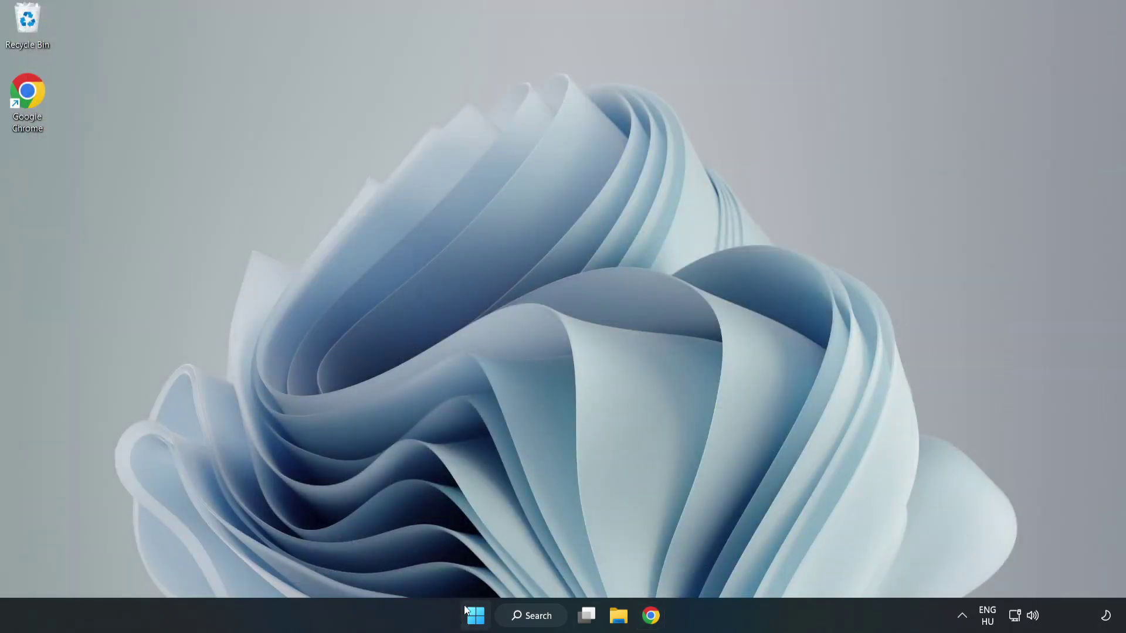
Open the Start menu's power options to show Sleep, Shut down and Restart.
left_click(473, 619)
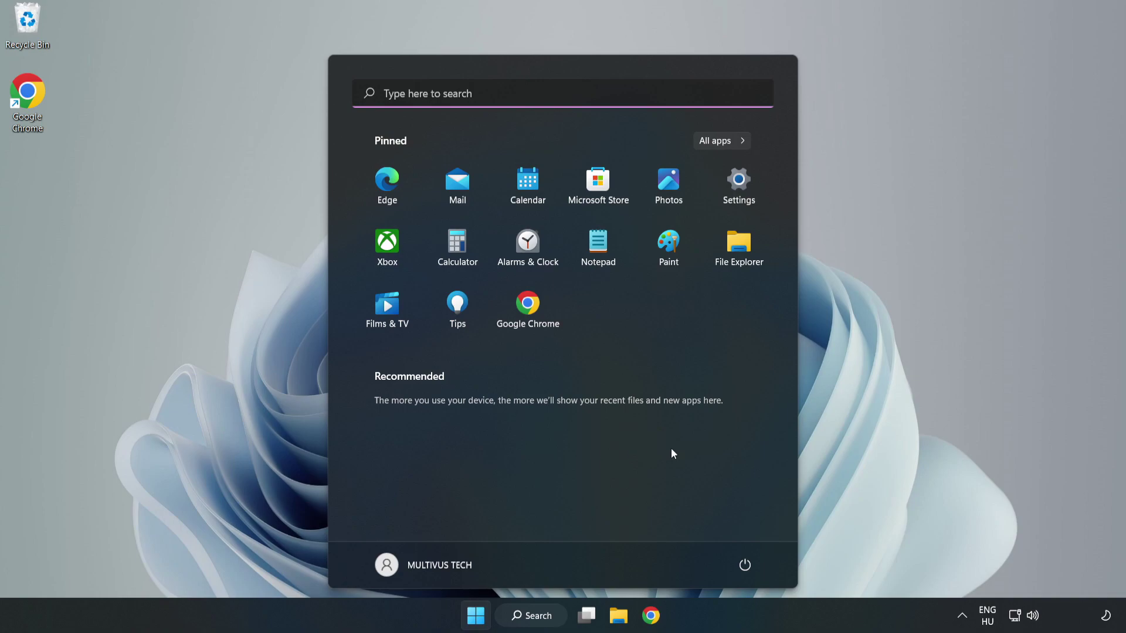
left_click(742, 568)
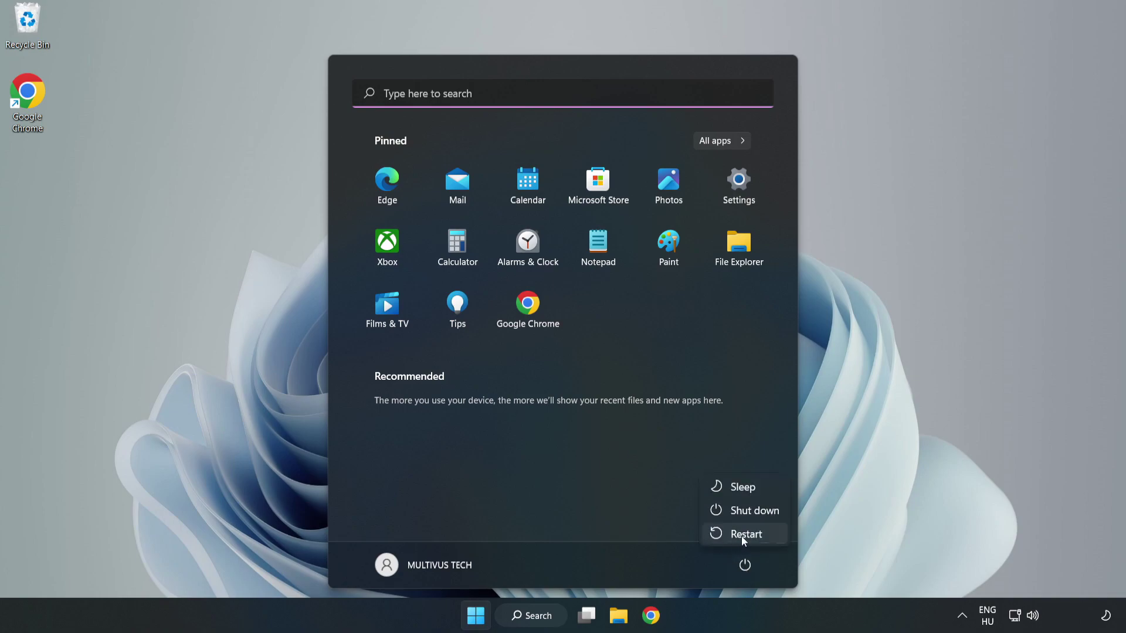